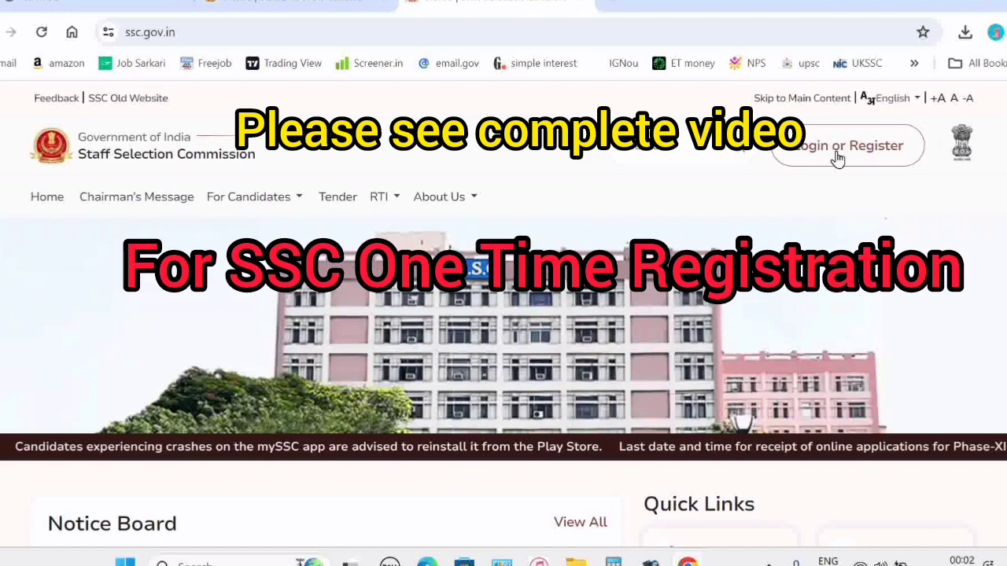
Go from Login or Register to Register Now to reach the New Candidate One Time Registration page
left_click(838, 159)
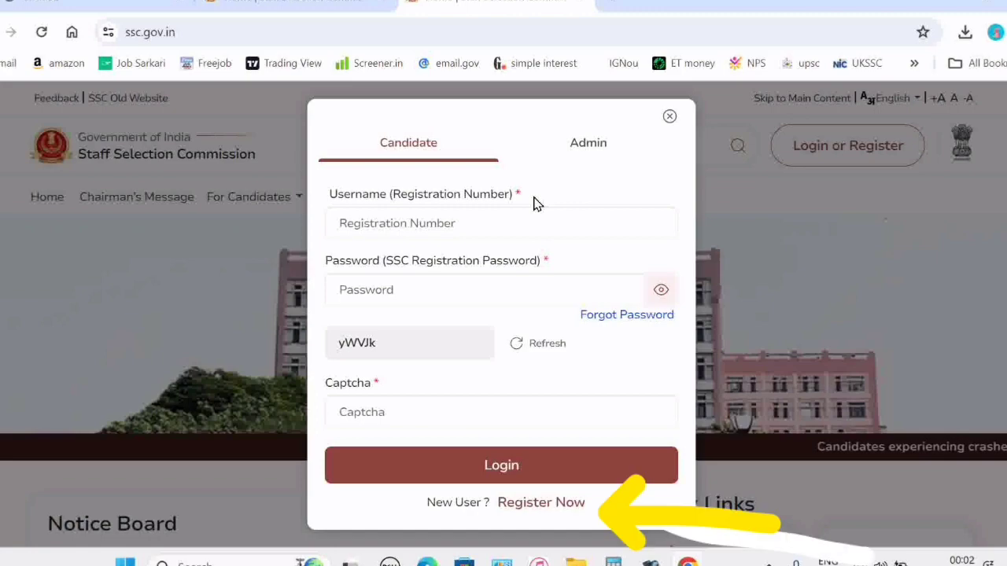
left_click(525, 504)
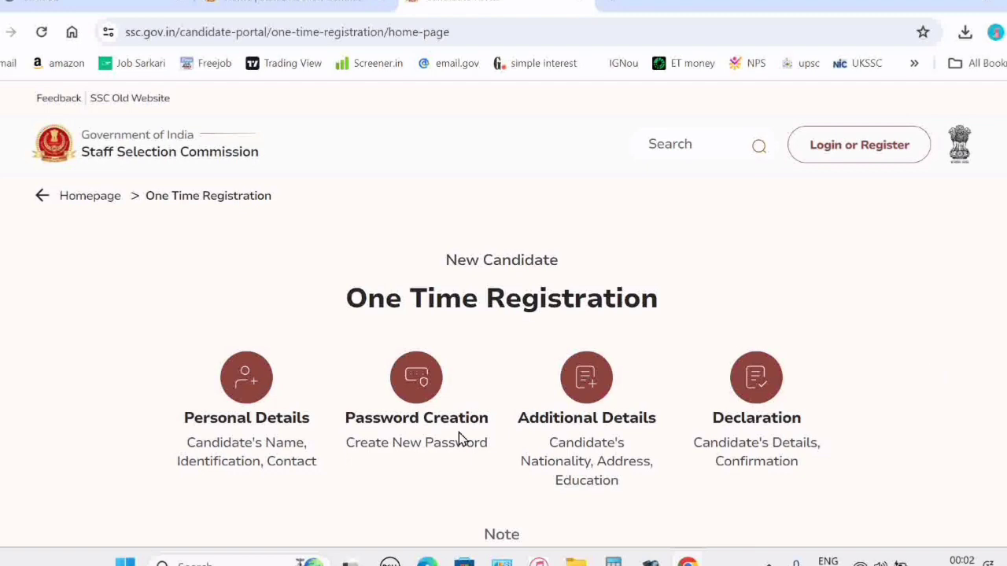
Review the registration stages, highlighting Personal Details, Password Creation and Additional Details descriptions
left_click_drag(203, 418, 395, 461)
left_click(397, 467)
left_click_drag(343, 417, 491, 425)
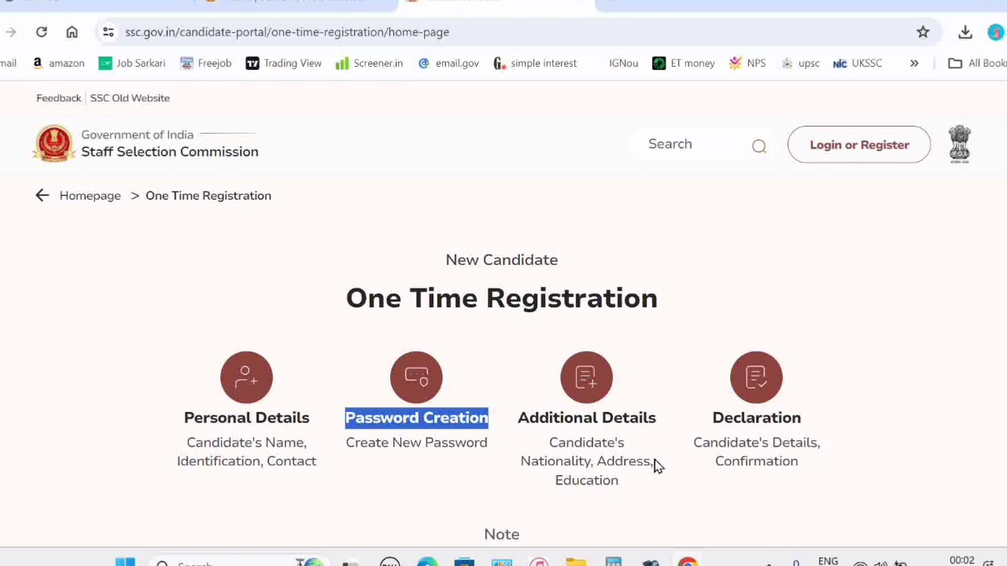
left_click(565, 456)
left_click_drag(524, 418, 809, 471)
left_click(808, 470)
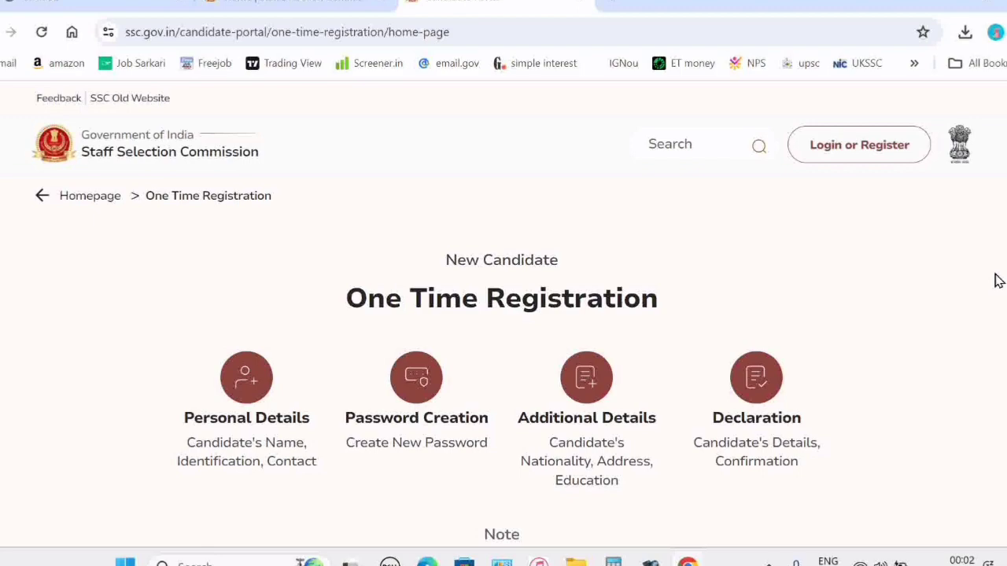
scroll(836, 398, "down", 4)
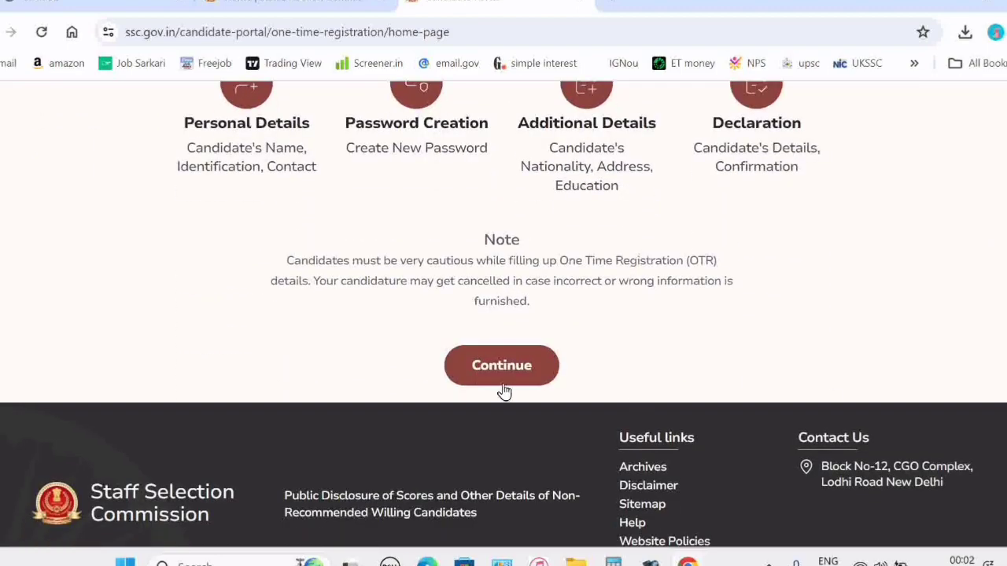
scroll(899, 359, "up", 2)
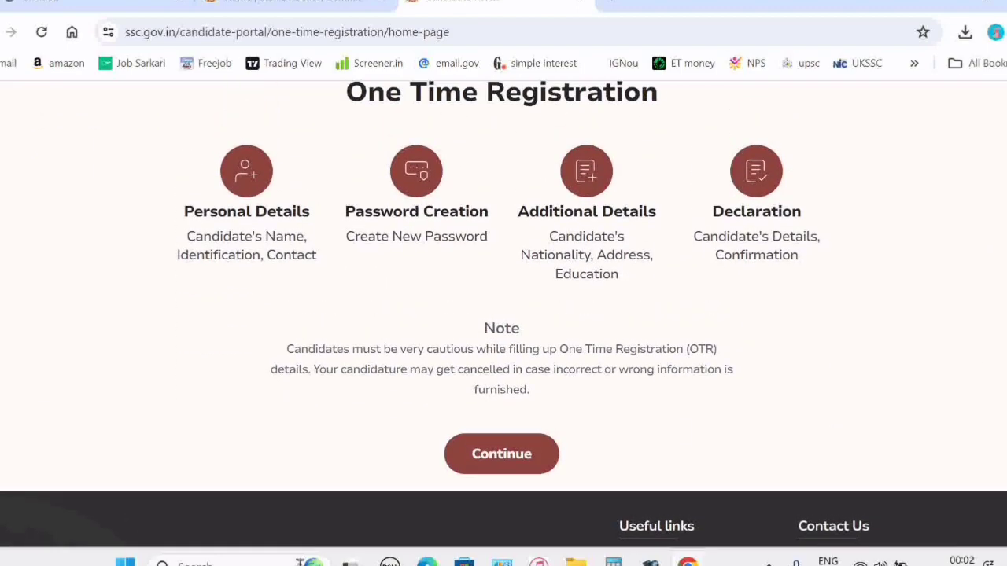
On the Personal Details form, answer No for Aadhaar Card and choose Pan Card as identification type
left_click(507, 484)
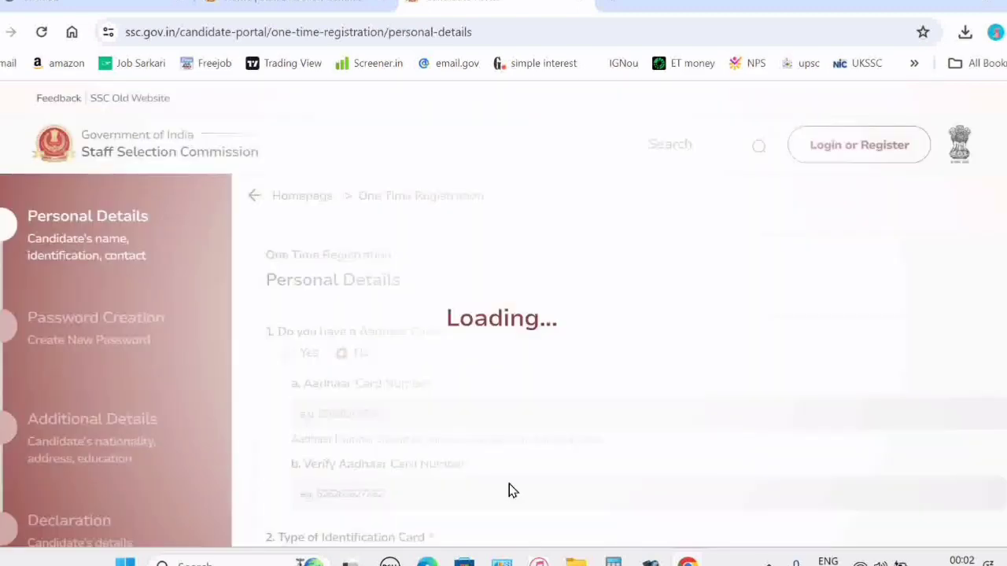
scroll(288, 307, "down", 1)
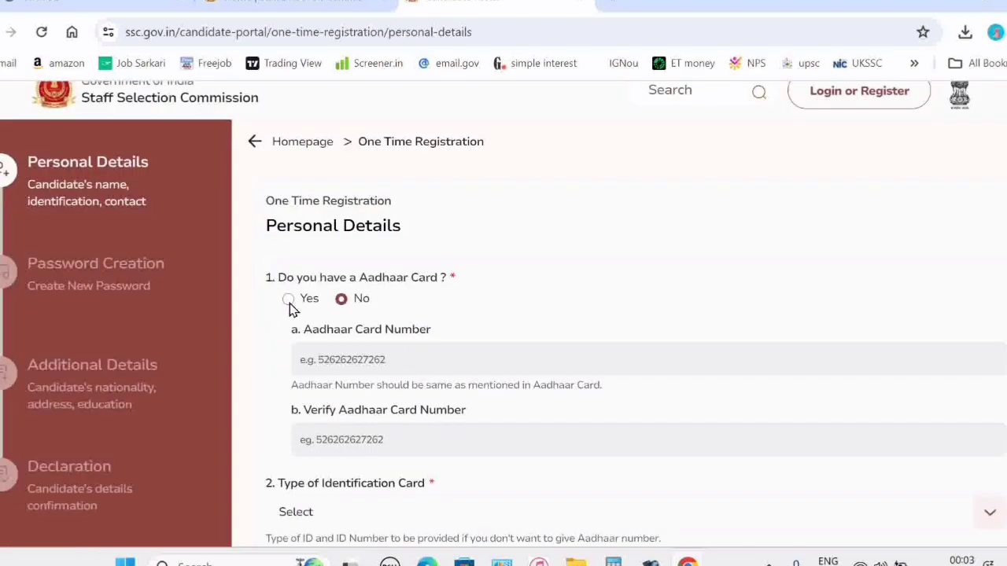
left_click(288, 300)
left_click(355, 362)
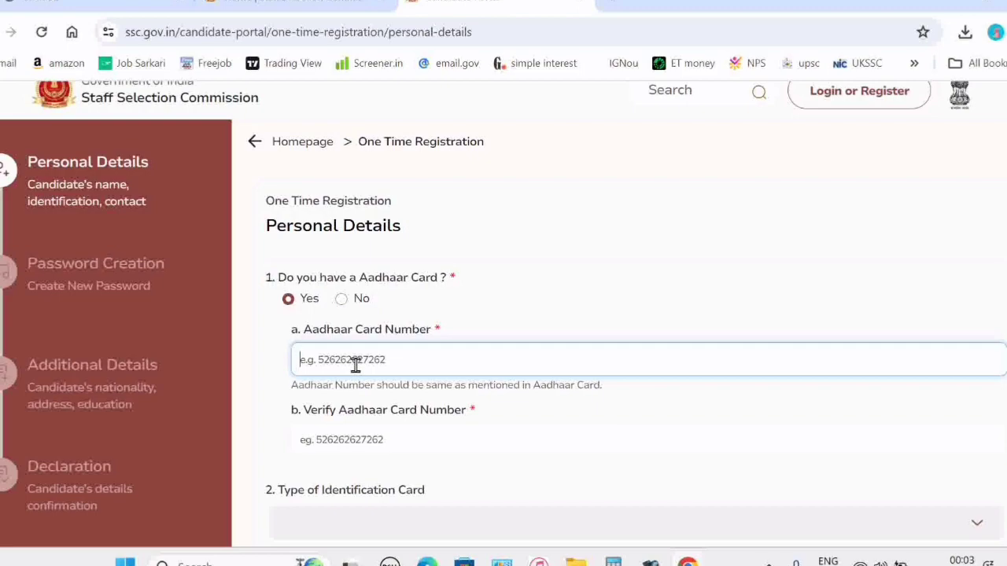
left_click(342, 300)
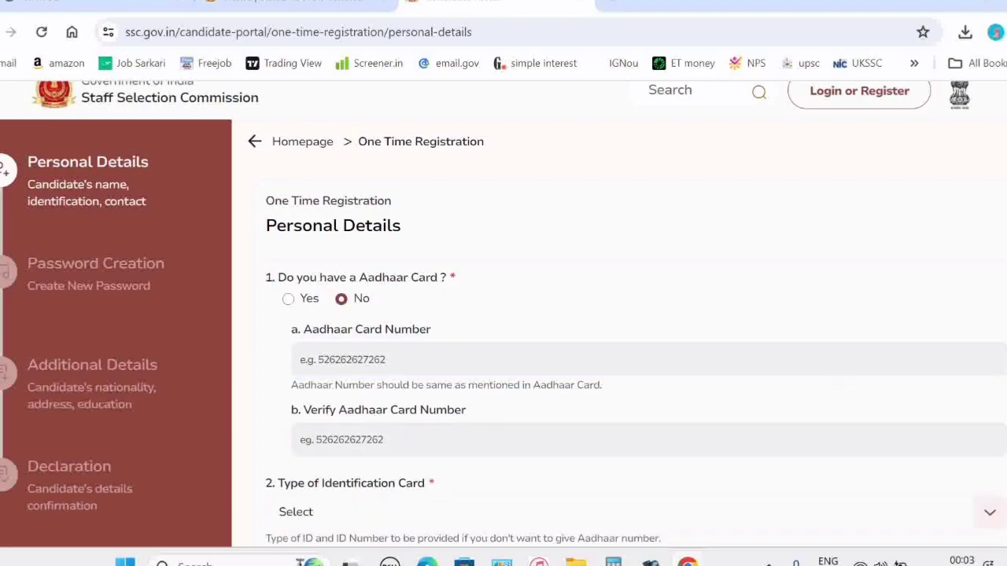
scroll(619, 314, "down", 4)
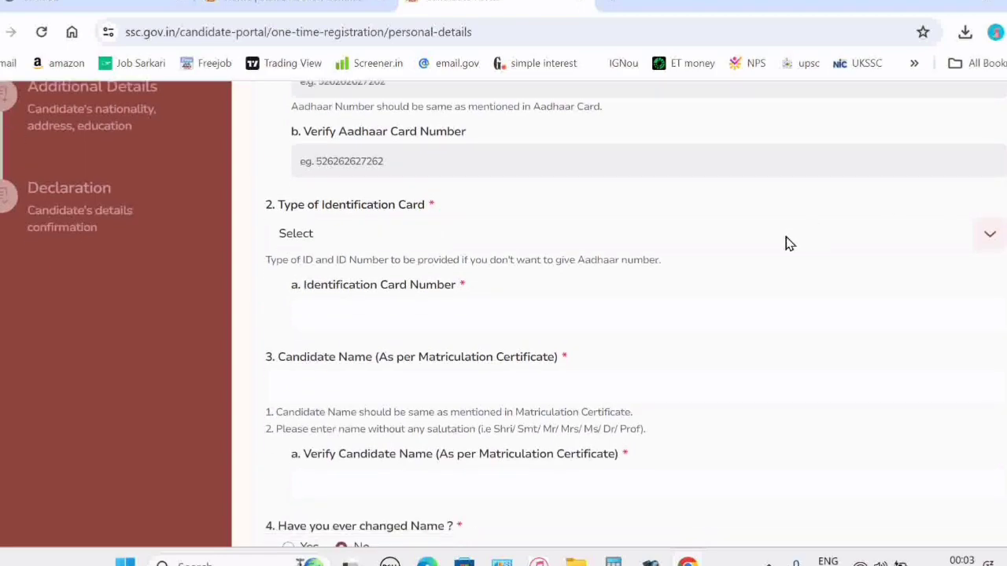
left_click(787, 243)
left_click(350, 338)
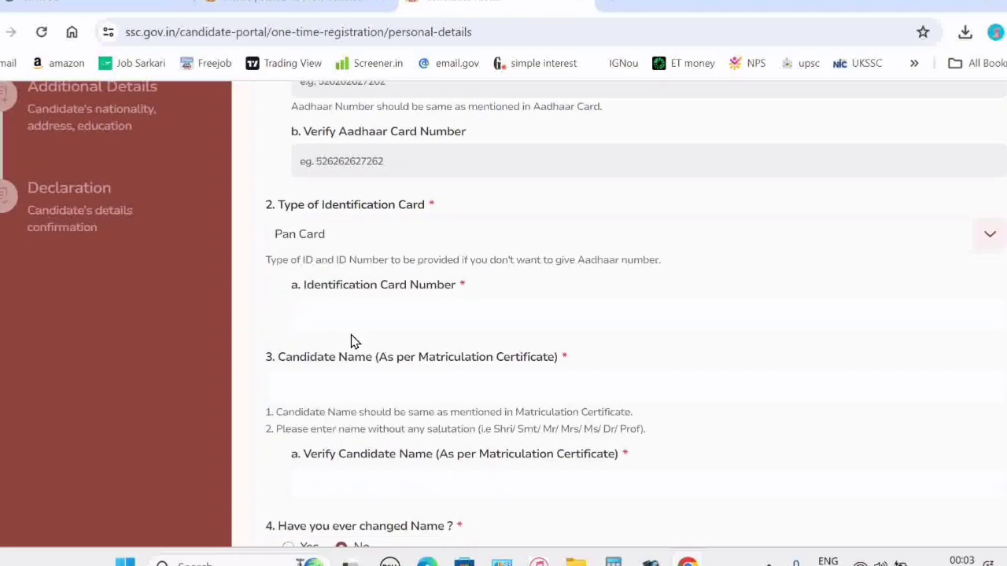
Enter the Pan Card number, the candidate's name and the name again in Verify Candidate Name
left_click(411, 321)
type("****")
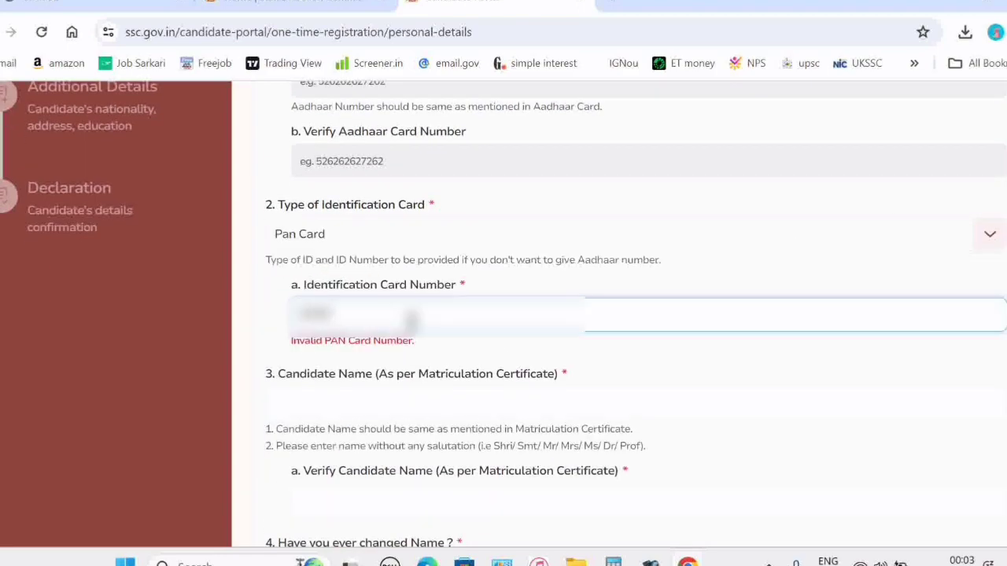
type("******")
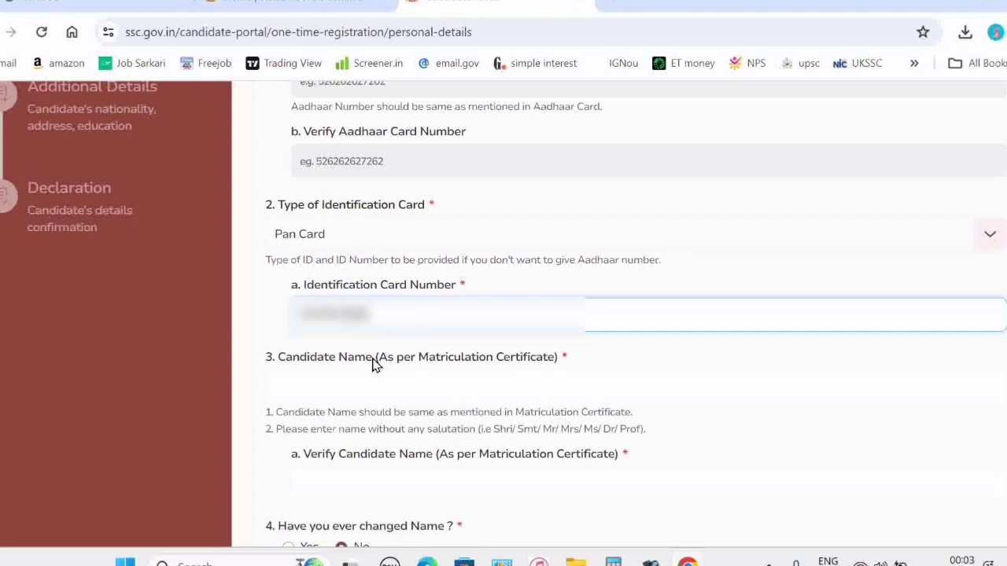
left_click(344, 387)
type("******")
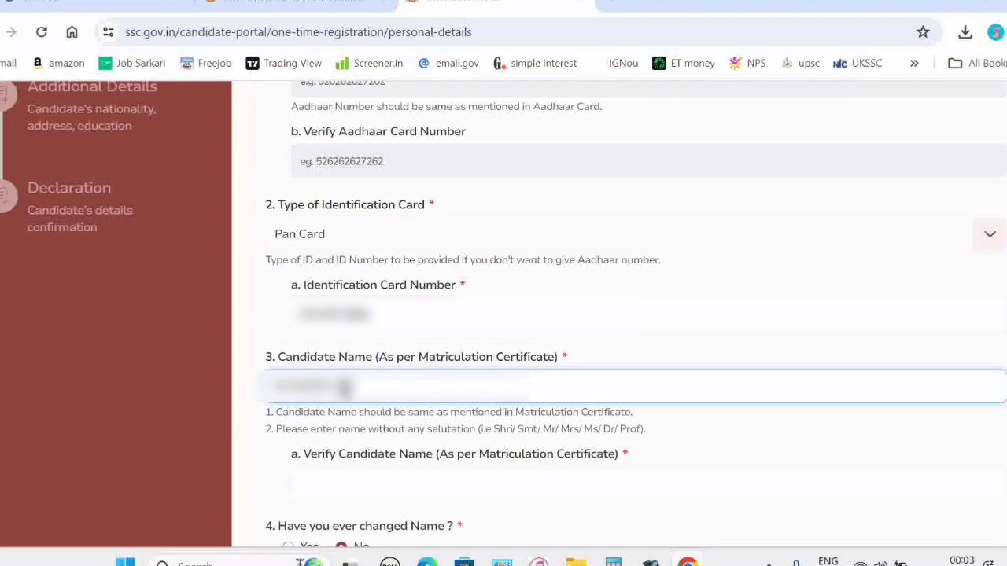
type("*****")
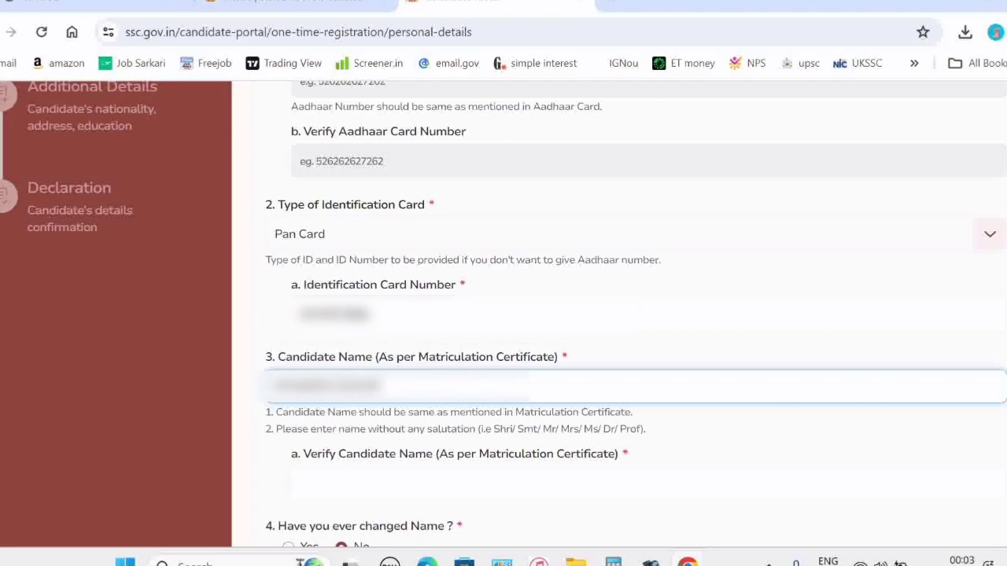
scroll(949, 243, "down", 2)
left_click(401, 354)
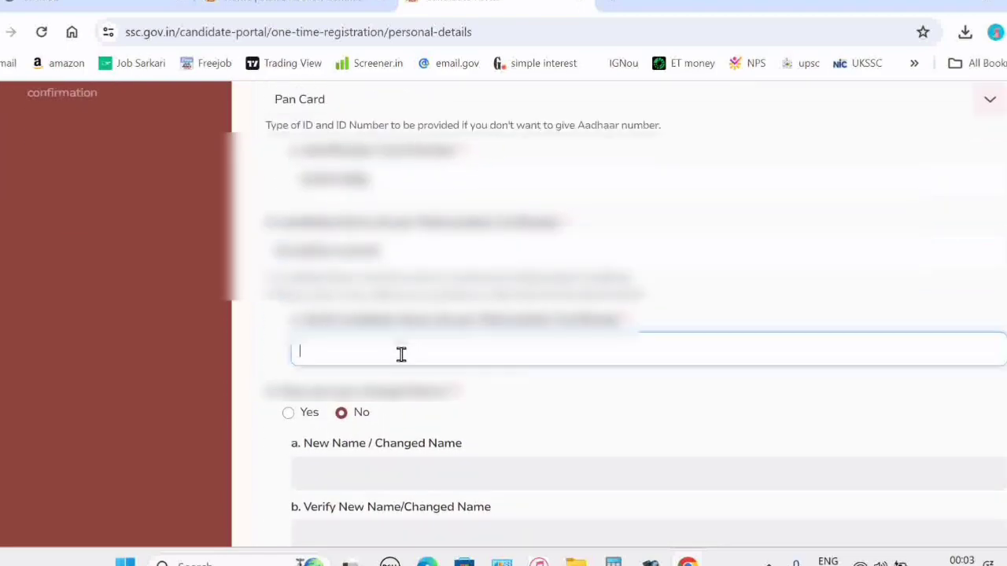
type("*********")
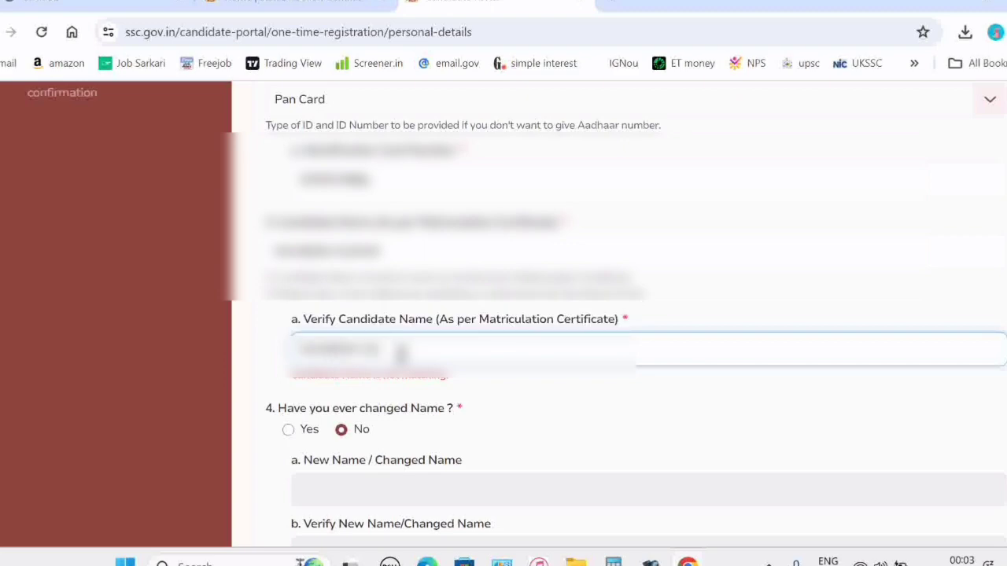
type("*****")
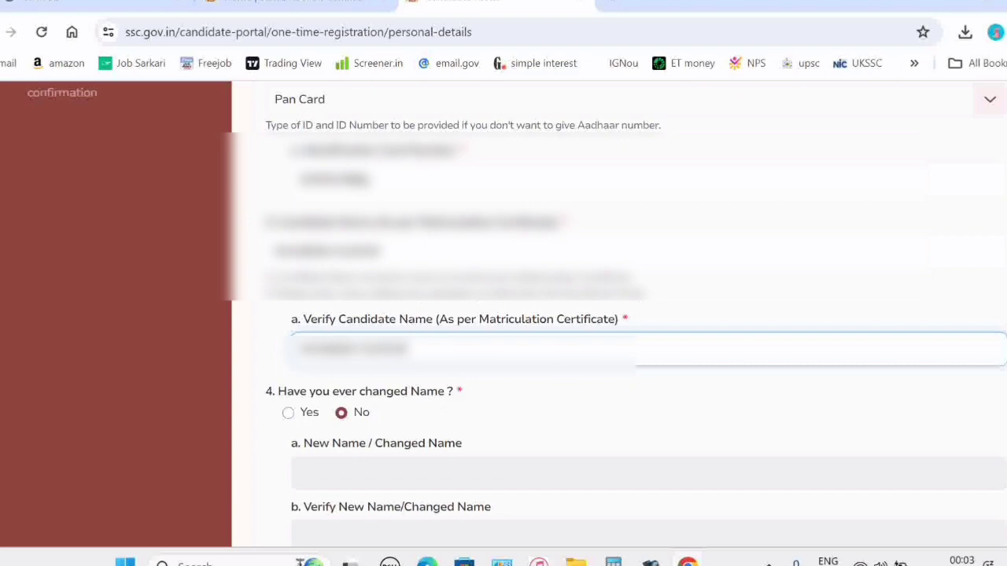
scroll(629, 314, "down", 3)
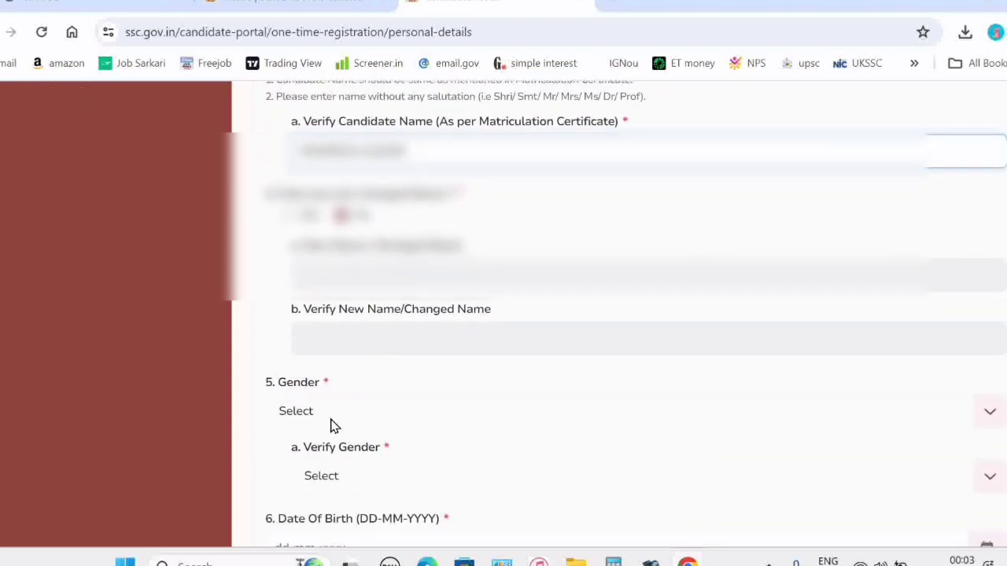
Set both Gender and Verify Gender to Male
scroll(780, 268, "down", 2)
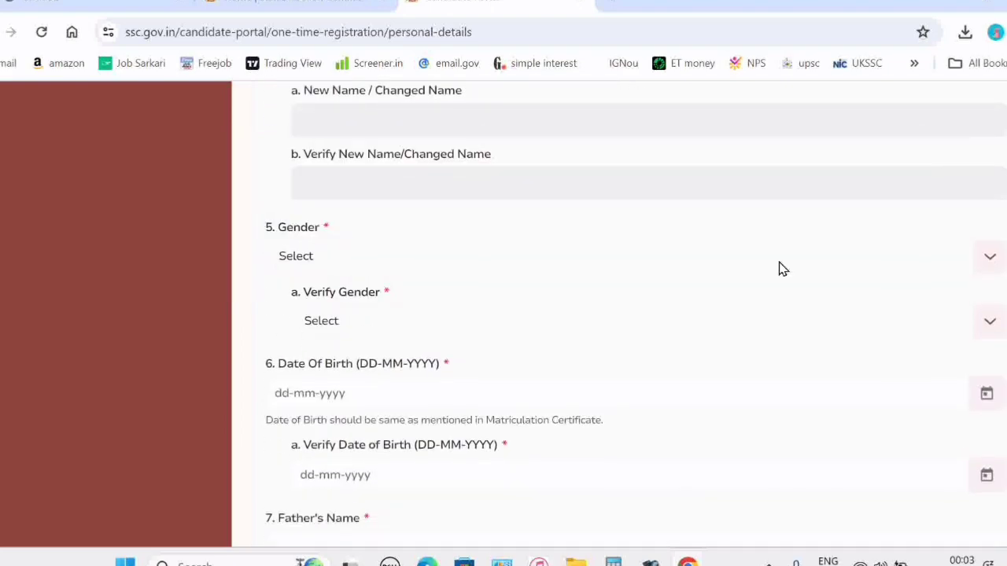
left_click(376, 268)
left_click(306, 328)
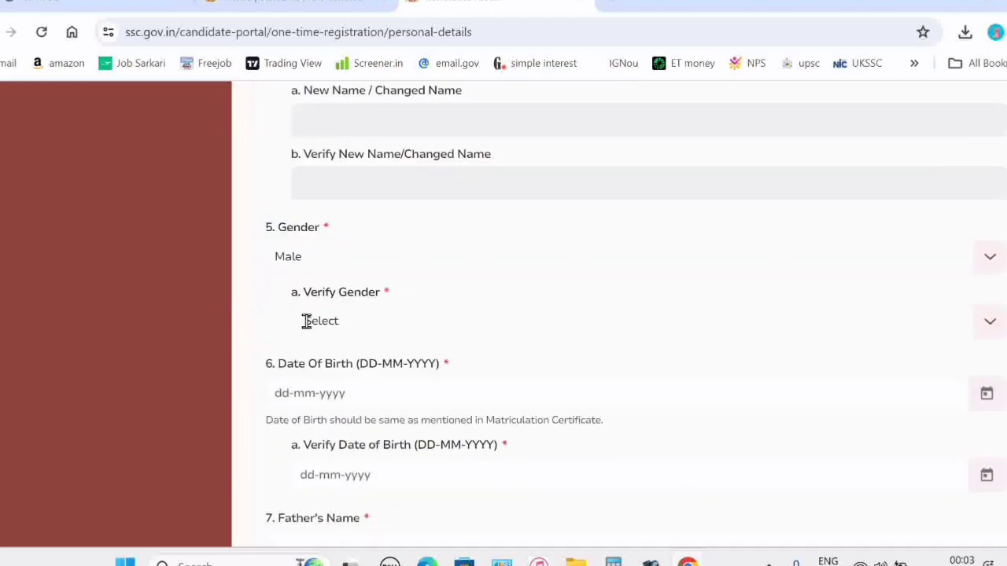
left_click(351, 337)
left_click(328, 392)
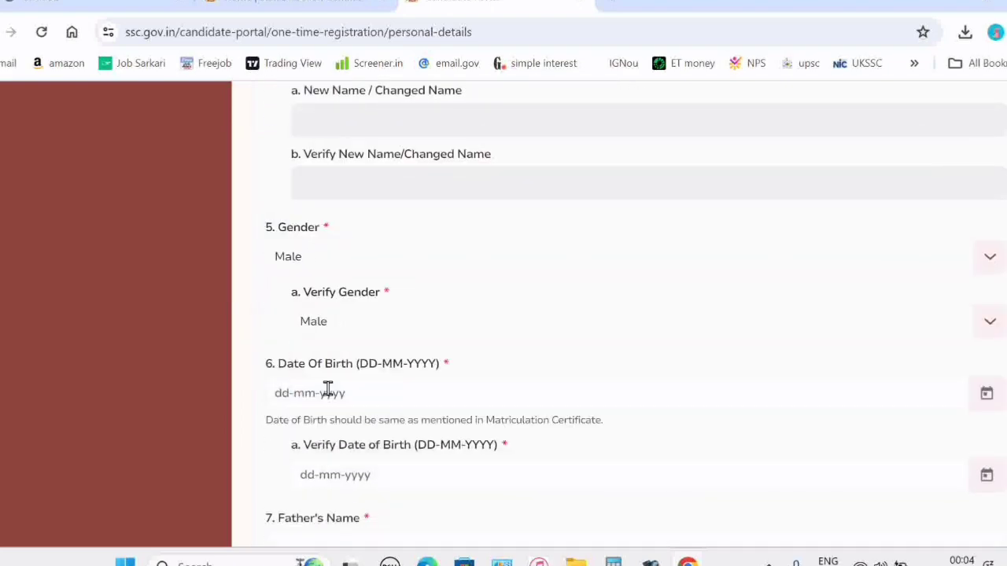
Enter the date of birth using the calendar's year picker
left_click(415, 393)
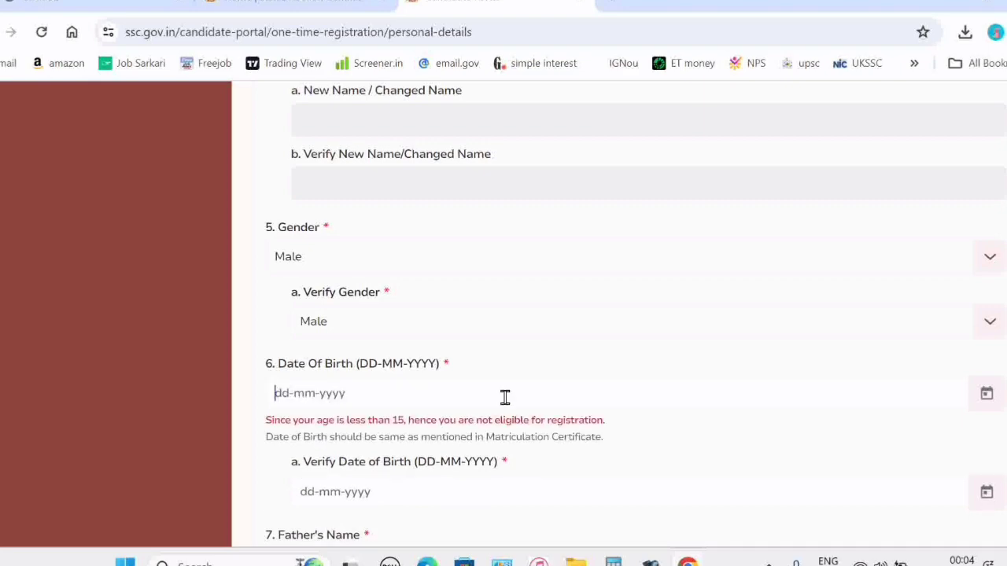
left_click(986, 394)
left_click(371, 126)
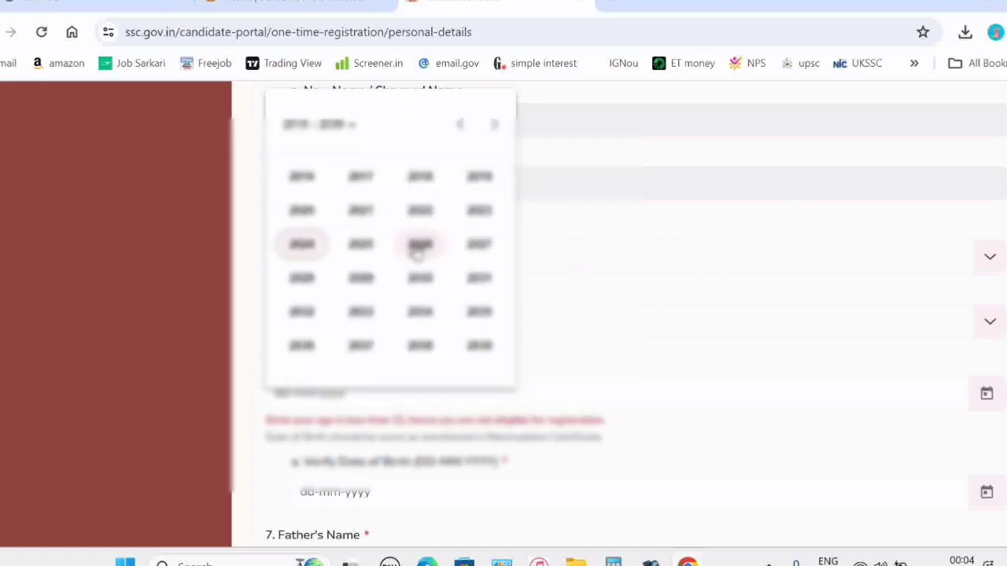
left_click(716, 225)
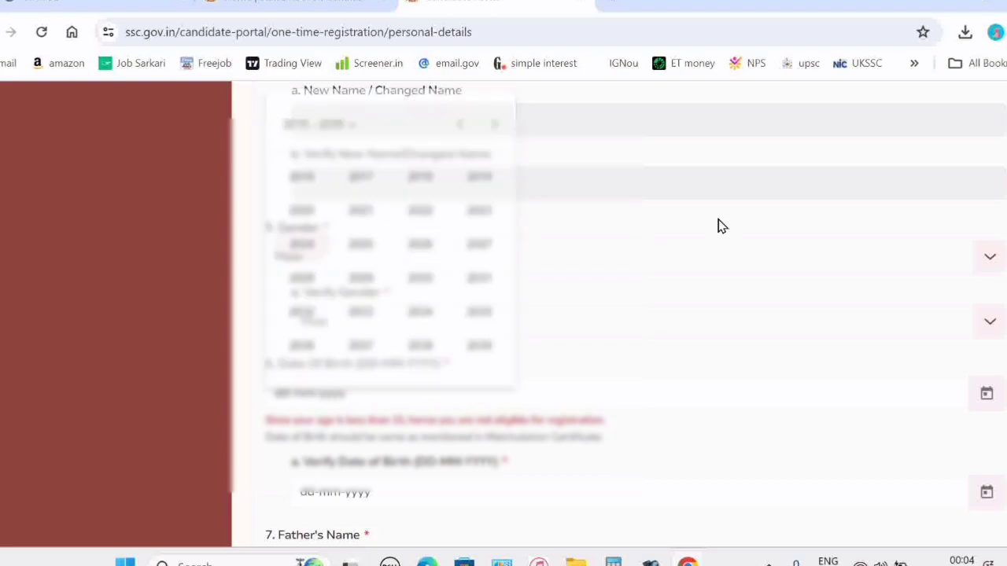
scroll(617, 314, "down", 1)
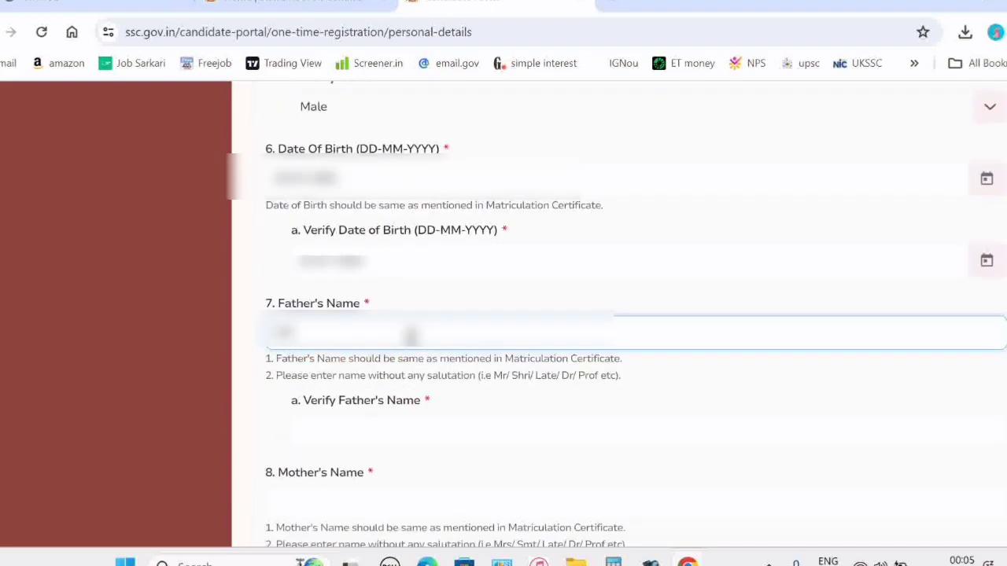
Fill in the parents' names and re-enter the mother's name in its verification field
type("xxxxxxx")
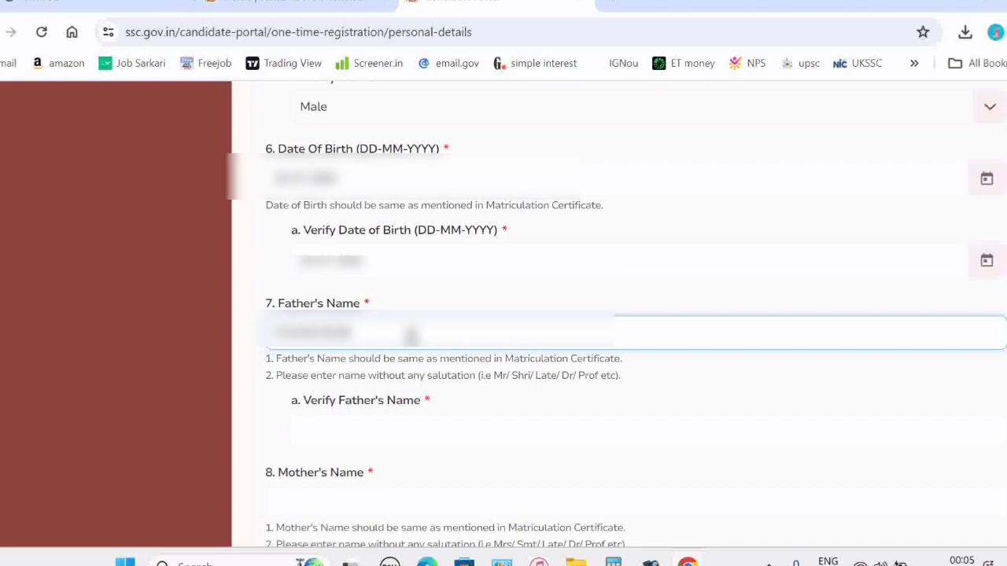
key("Tab")
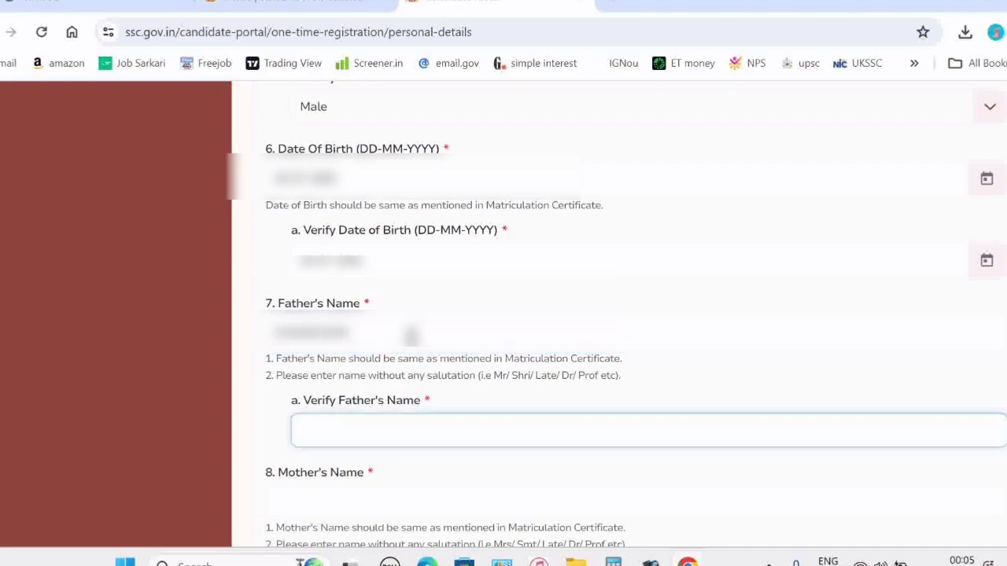
type("xxxxxxxxxx")
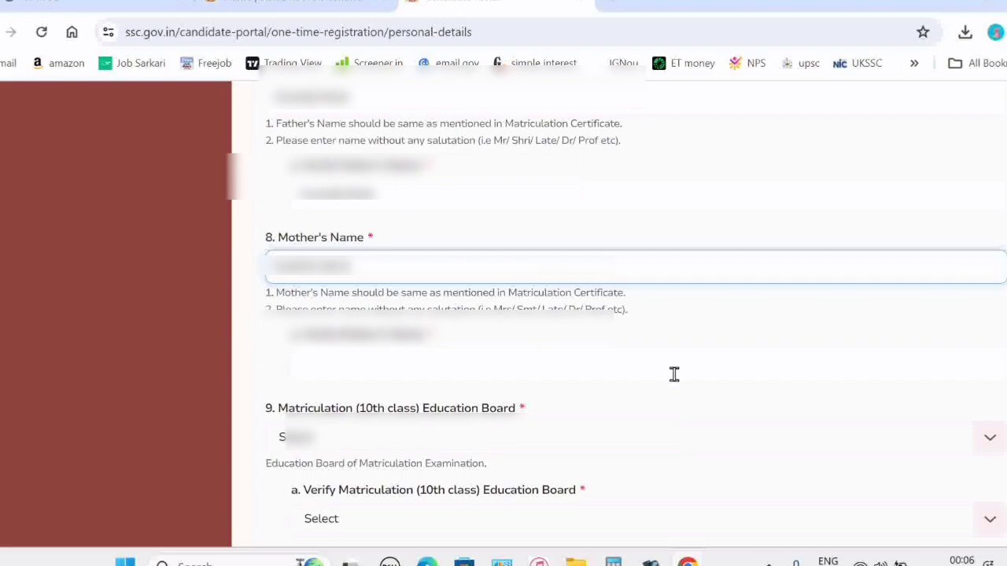
left_click(674, 375)
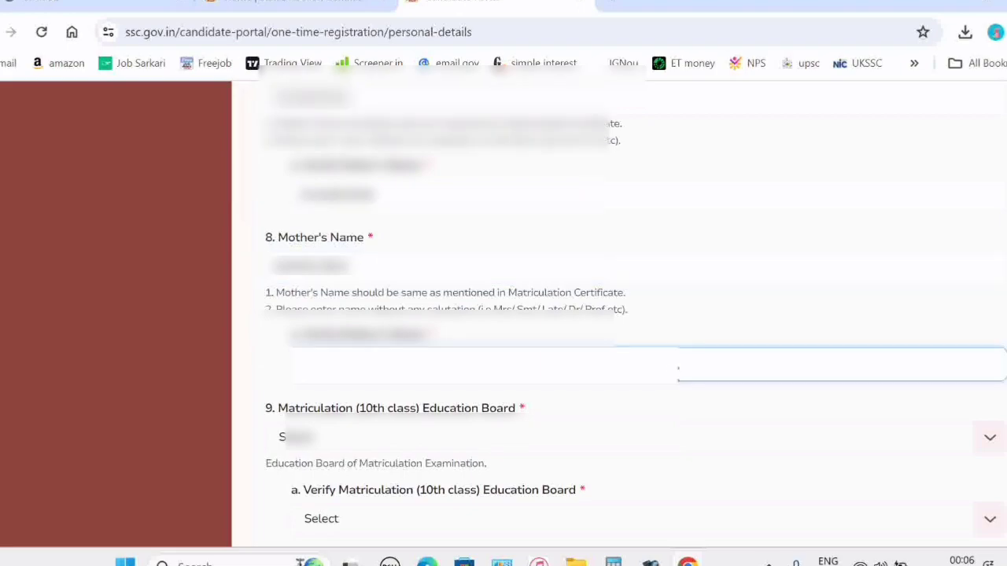
type("xxxxxxx")
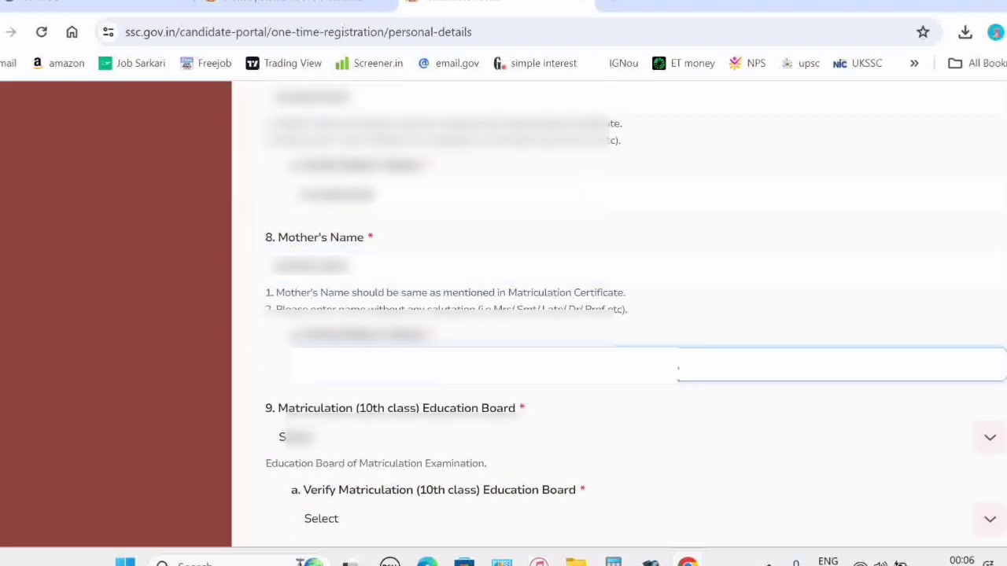
scroll(619, 315, "down", 3)
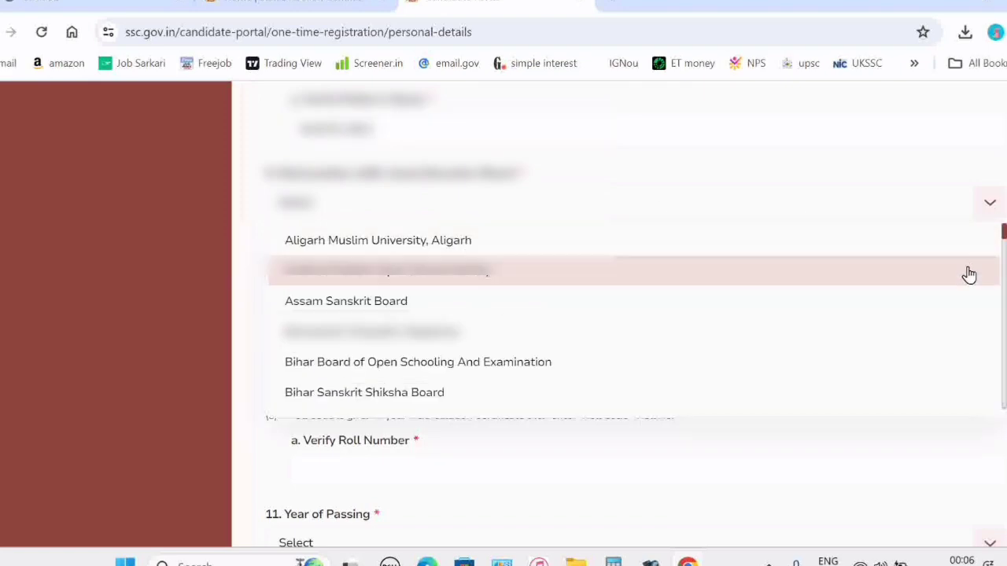
Choose Uttarakhand Board of School Education as matriculation board and in its Verify dropdown
scroll(1003, 236, "down", 10)
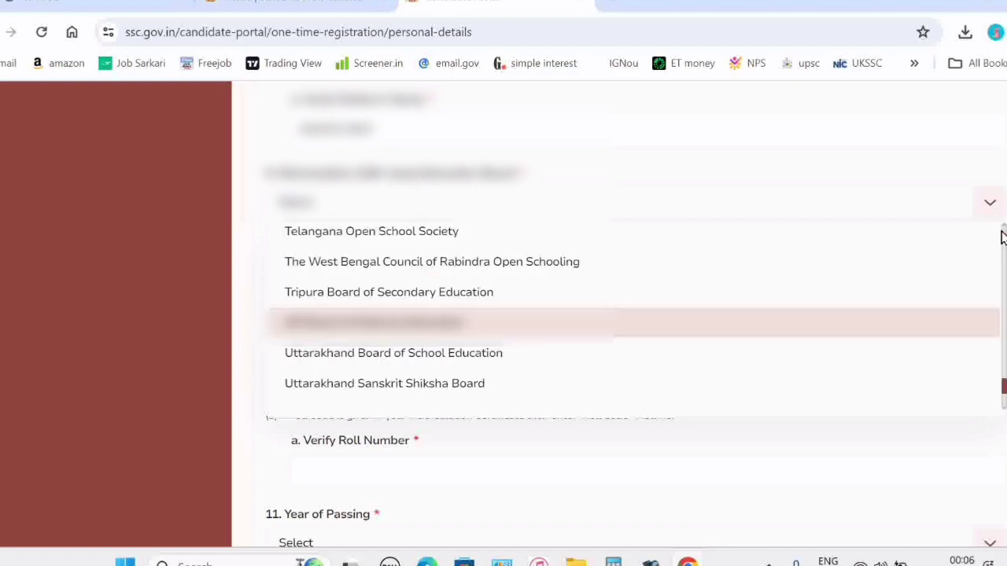
left_click(434, 352)
left_click(575, 294)
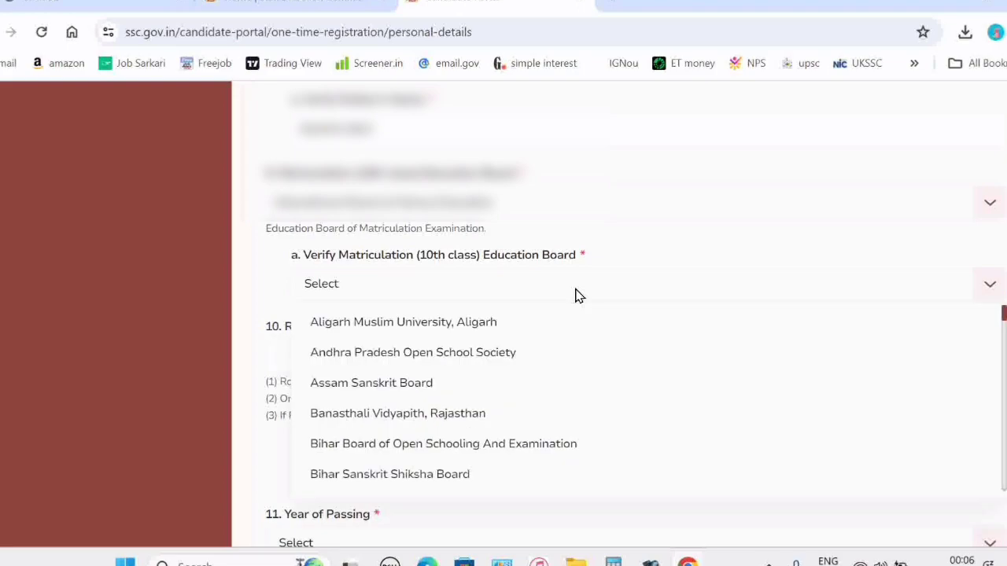
key("u")
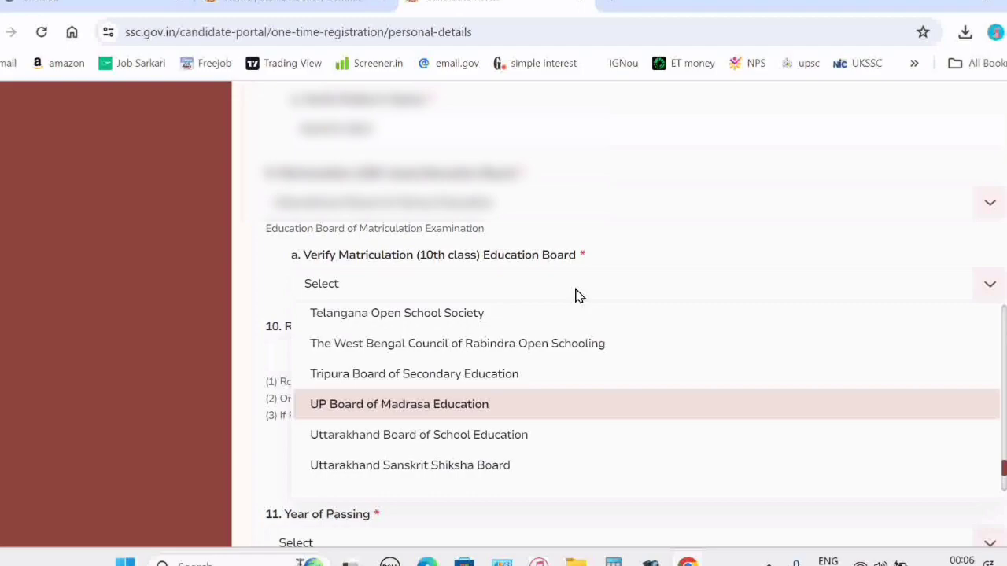
left_click(416, 434)
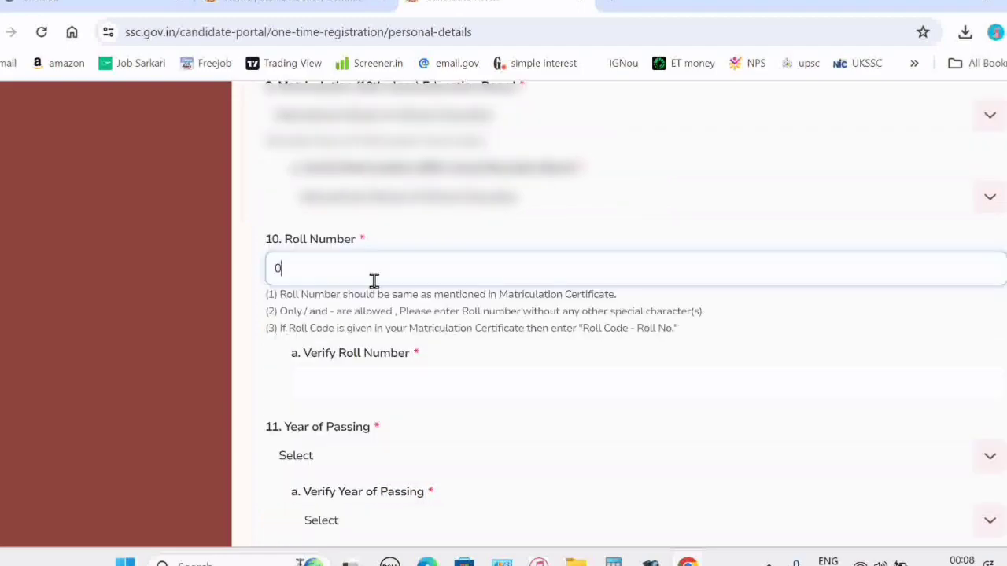
Enter and verify the roll number, and set Year of Passing and its verification to 2008
type("00")
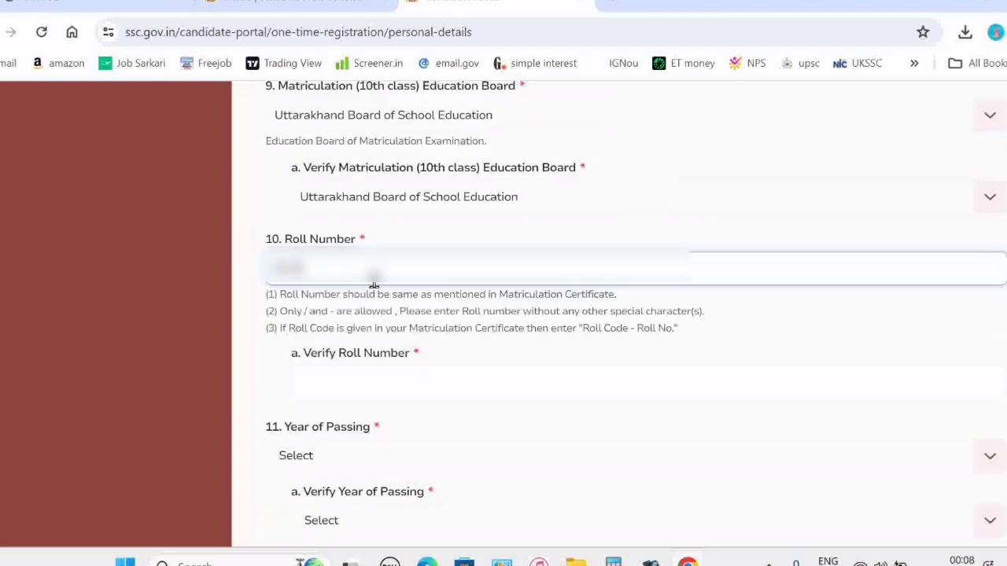
type("0")
left_click(413, 373)
type("0")
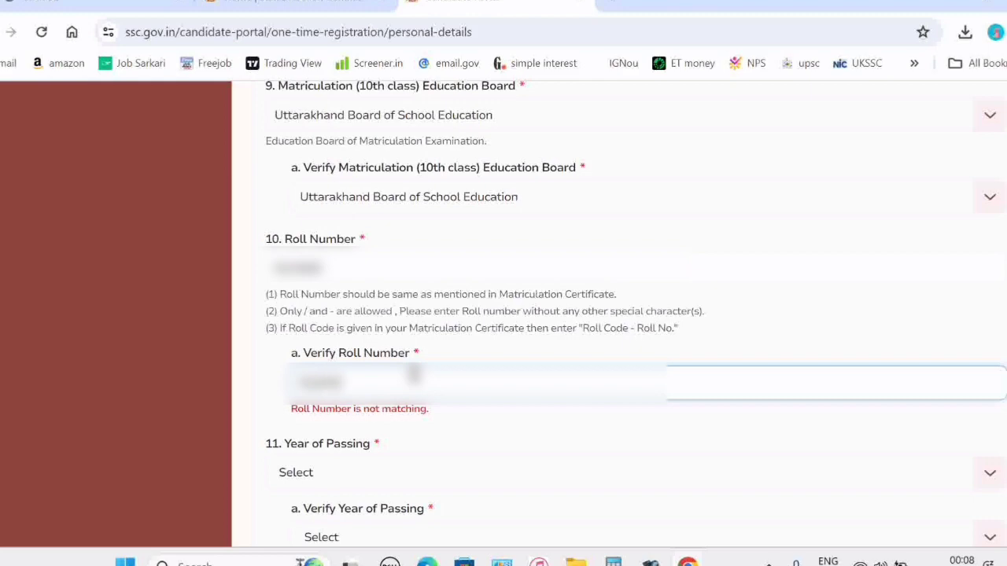
type("0")
left_click(321, 462)
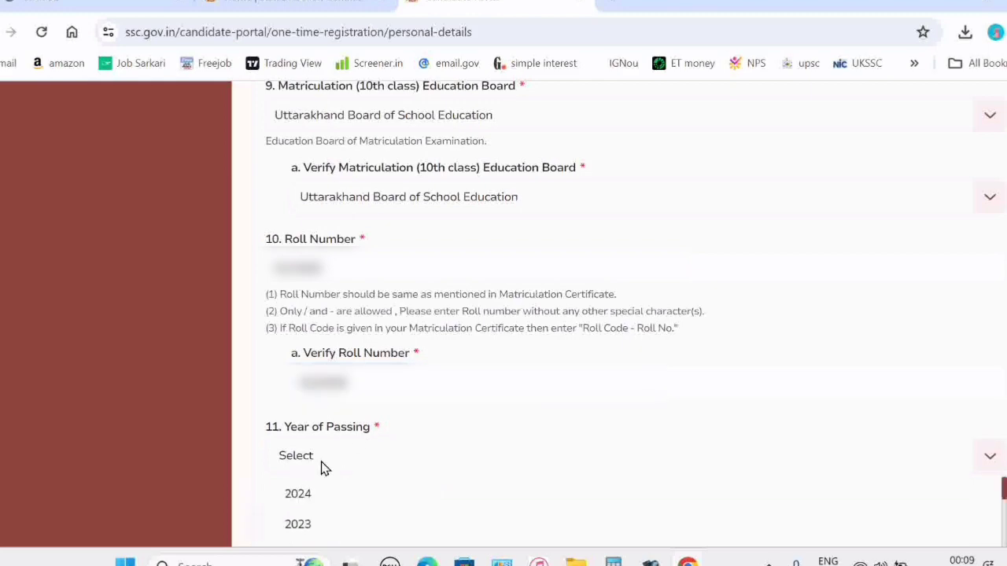
left_click_drag(1004, 504, 1004, 541)
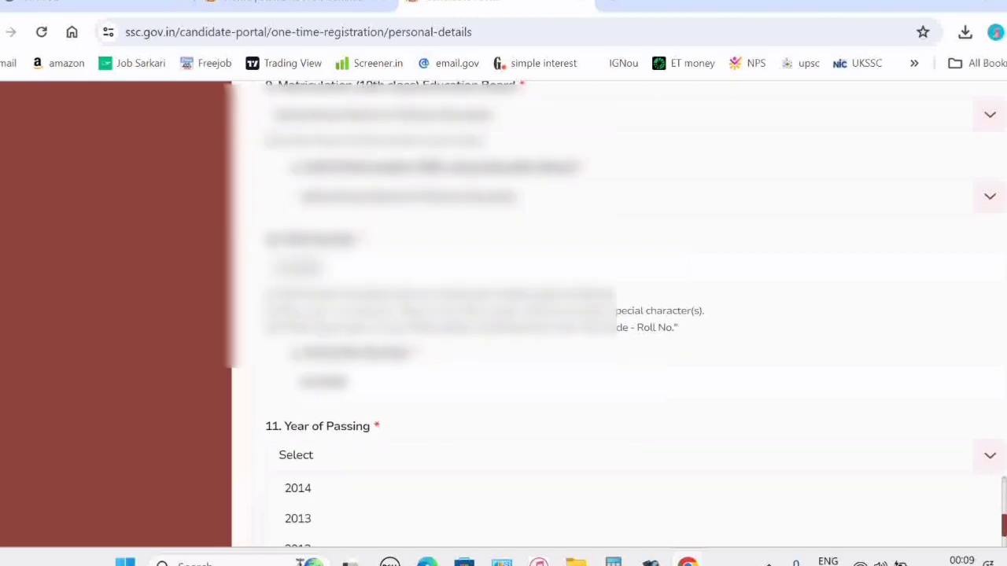
scroll(629, 314, "down", 3)
scroll(1004, 296, "down", 2)
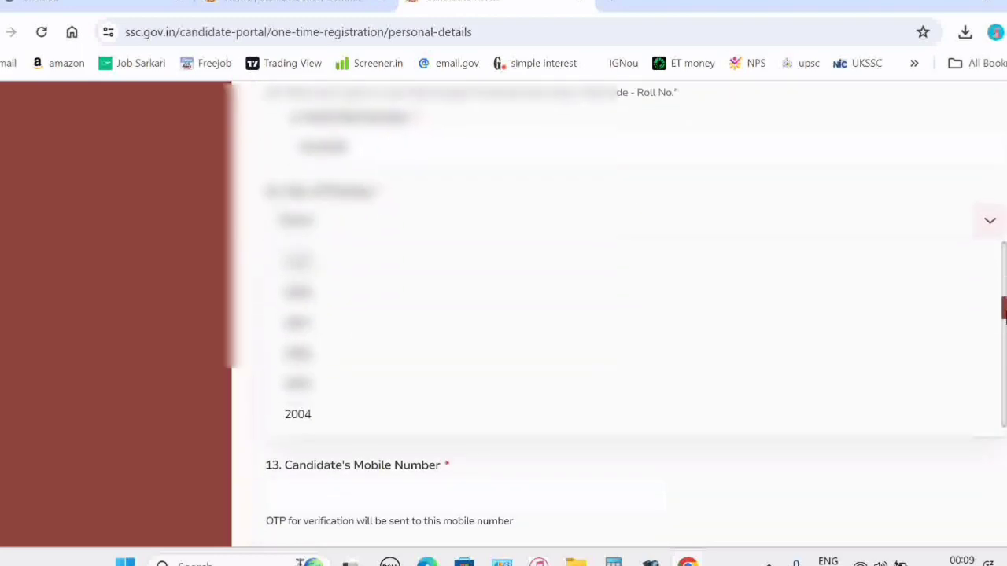
left_click(338, 299)
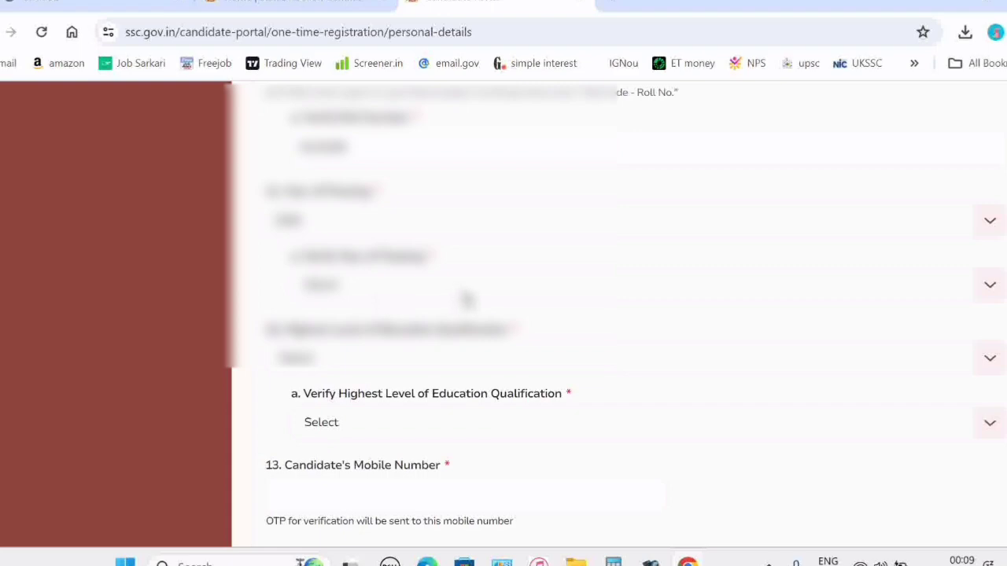
left_click(467, 297)
scroll(1004, 329, "down", 5)
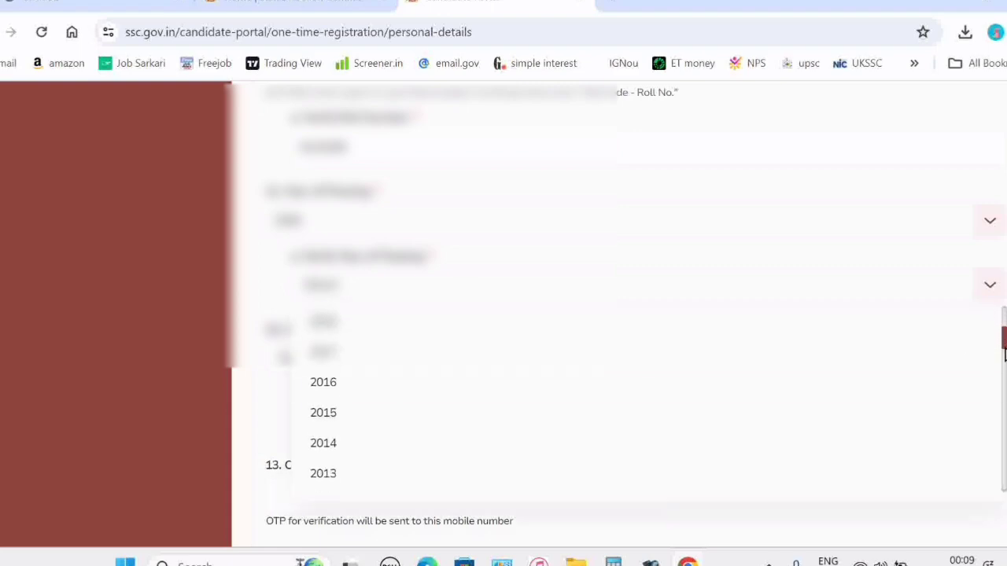
left_click(339, 454)
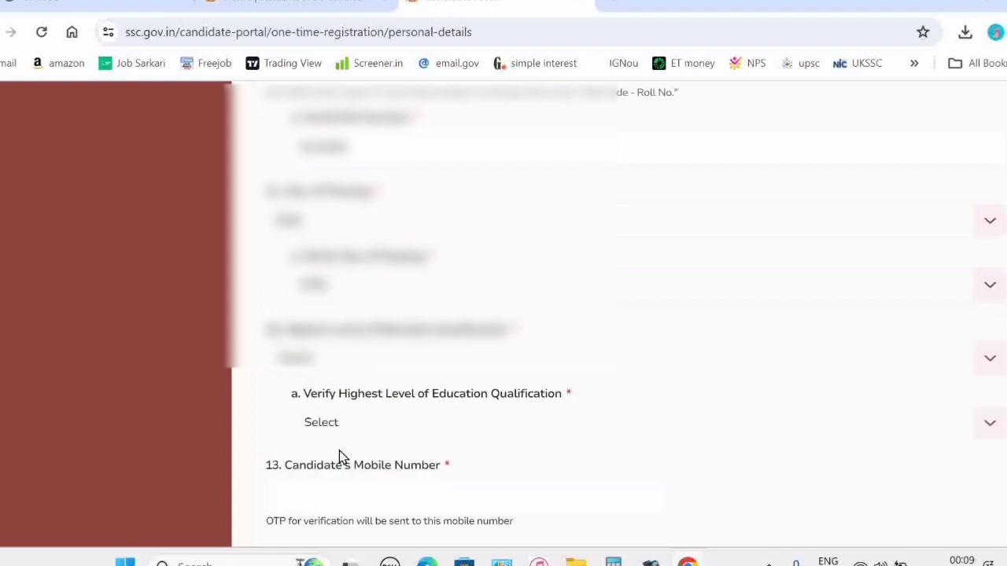
Set Highest Qualification and its verification to Diploma, after briefly trying Higher Secondary (10+2)
scroll(335, 198, "down", 2)
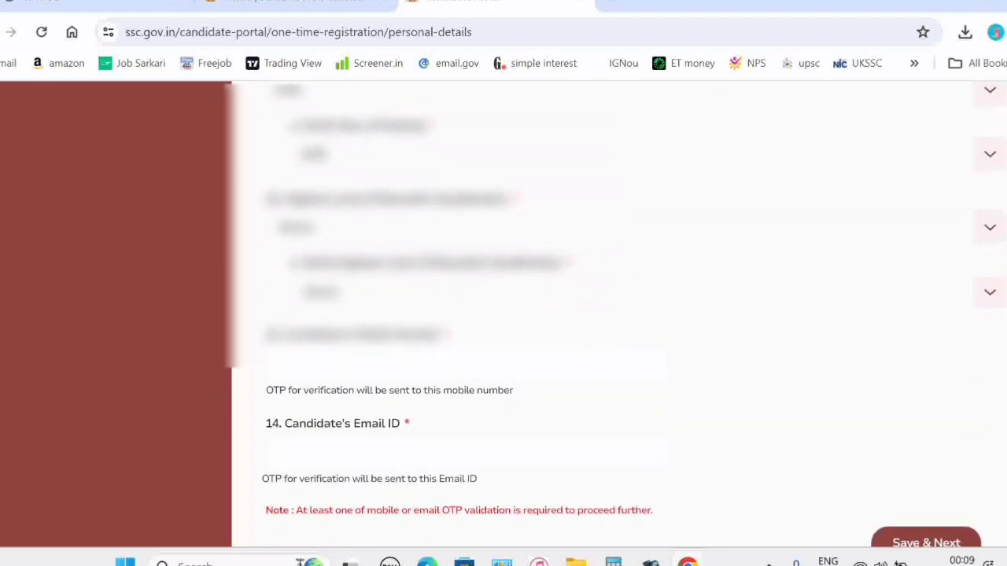
left_click(335, 197)
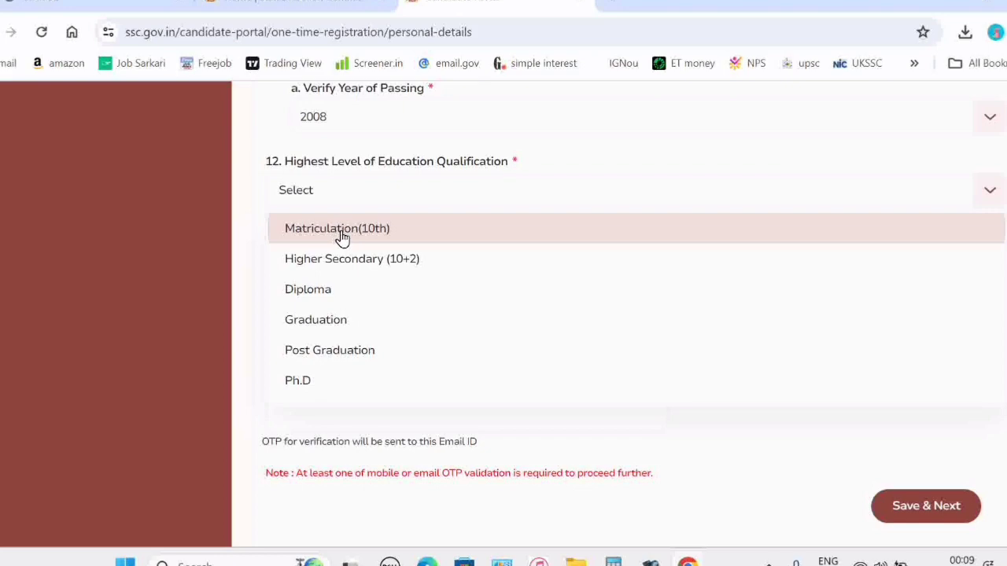
left_click(339, 297)
left_click(442, 260)
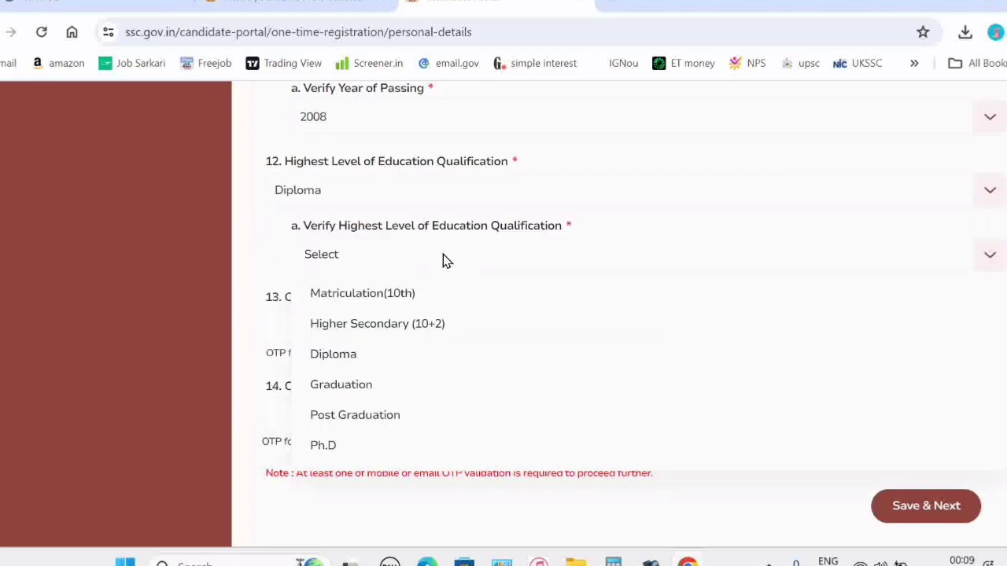
left_click(349, 349)
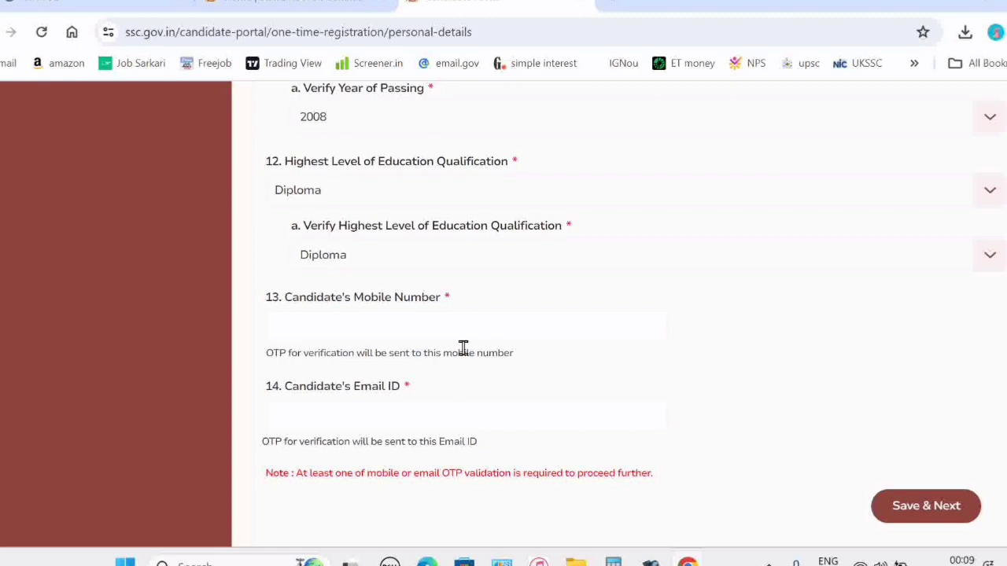
left_click(388, 190)
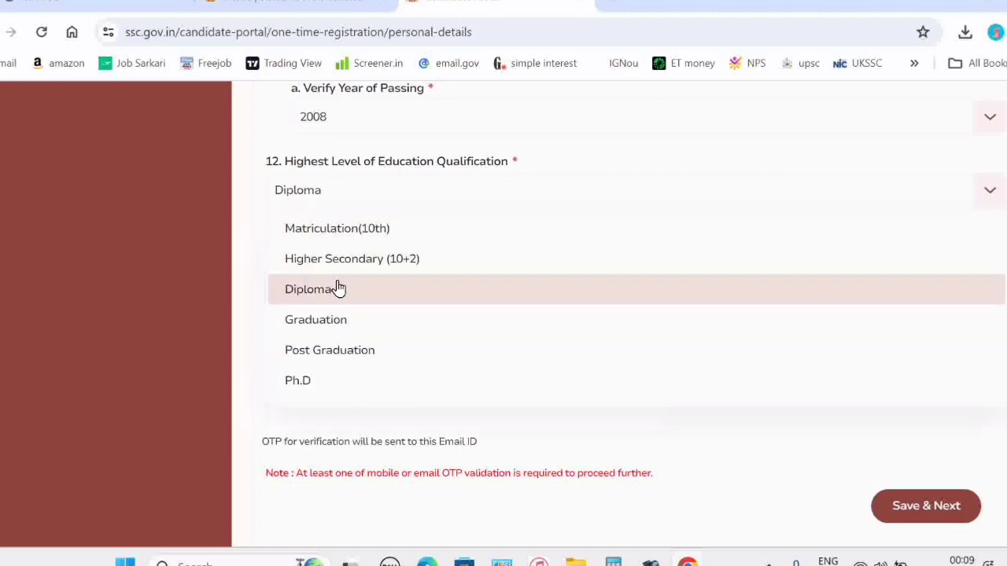
left_click(393, 269)
left_click(430, 258)
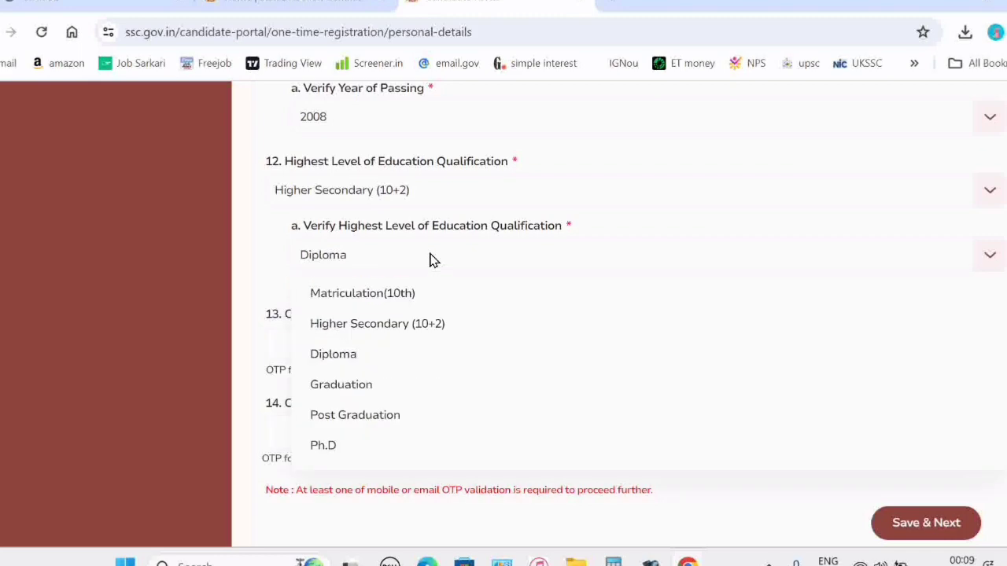
left_click(409, 338)
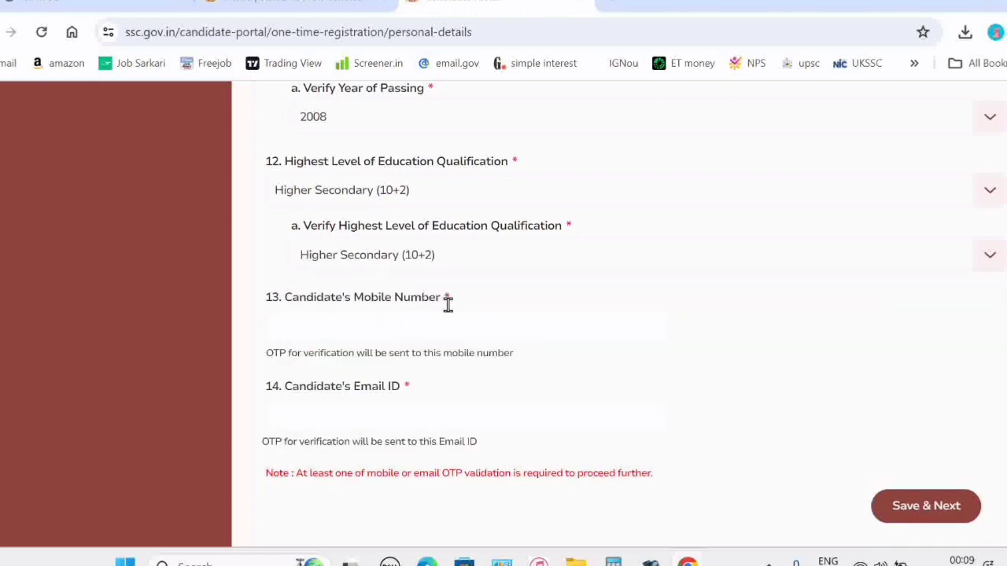
left_click(403, 189)
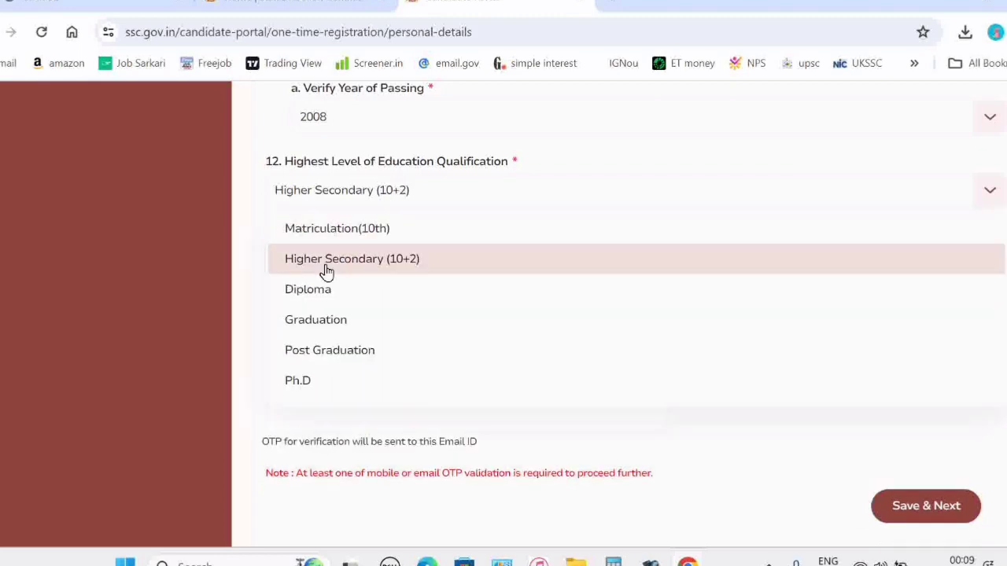
left_click(311, 291)
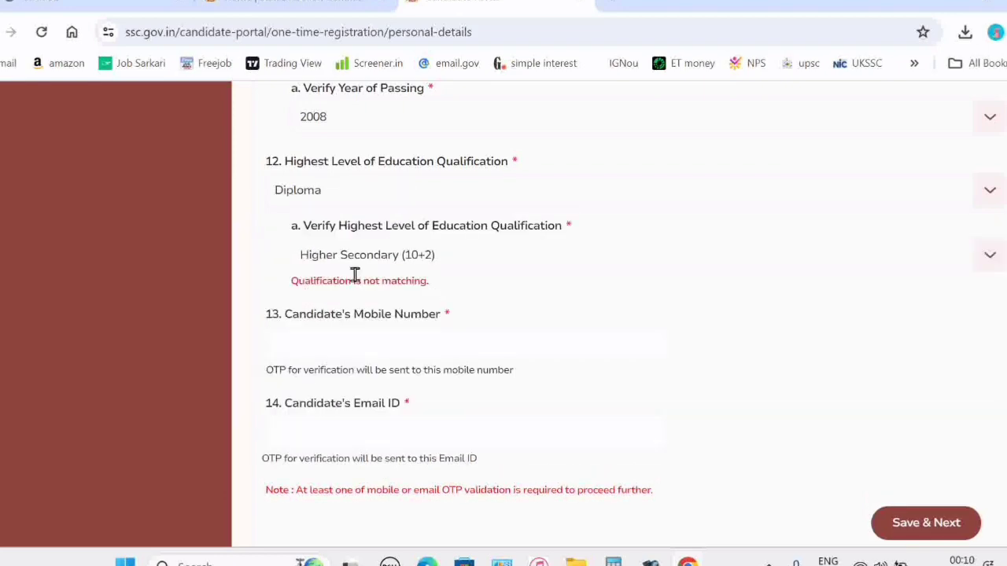
left_click(385, 268)
left_click(336, 356)
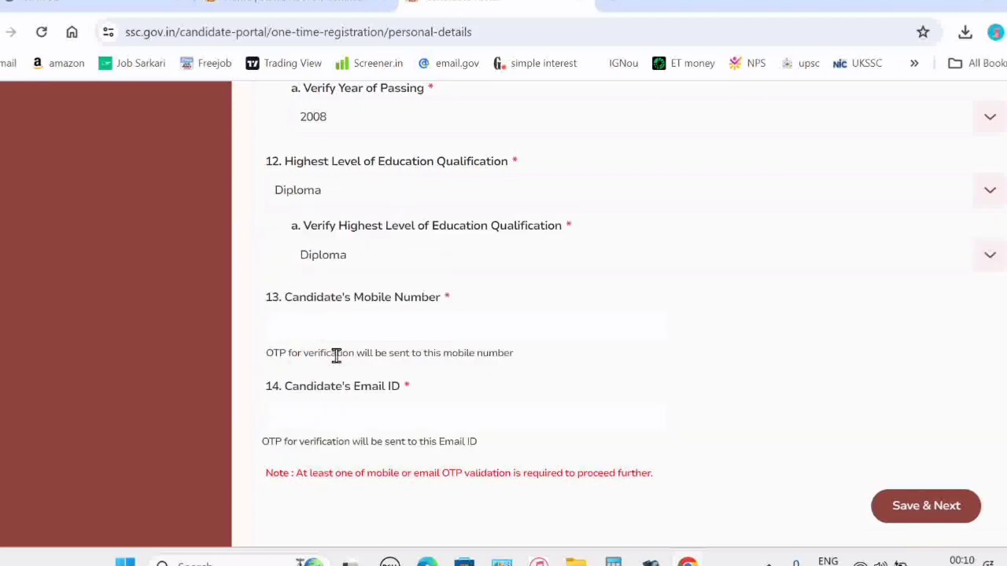
left_click(414, 323)
Enter the candidate's mobile number and e-mail address
type("9898")
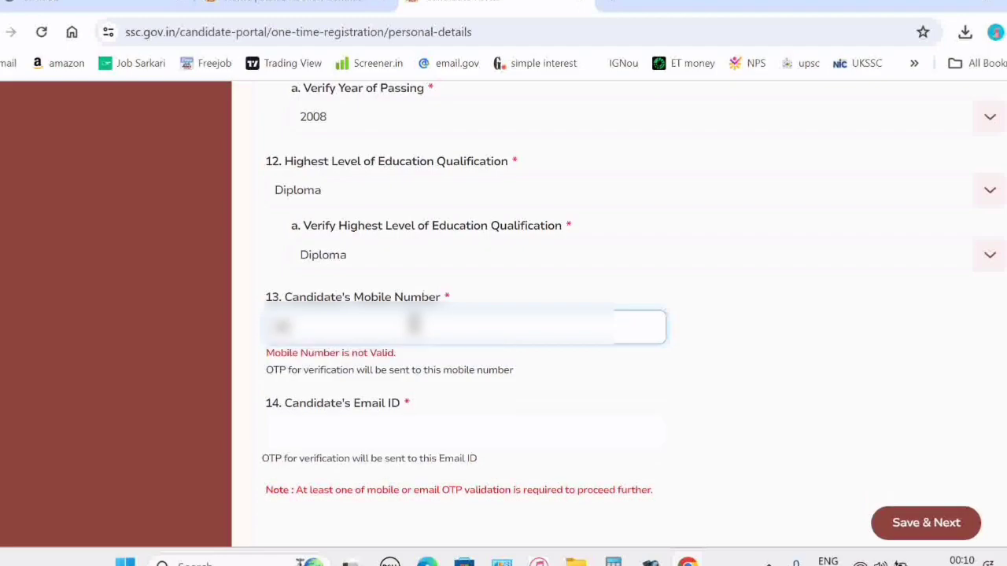
type("989")
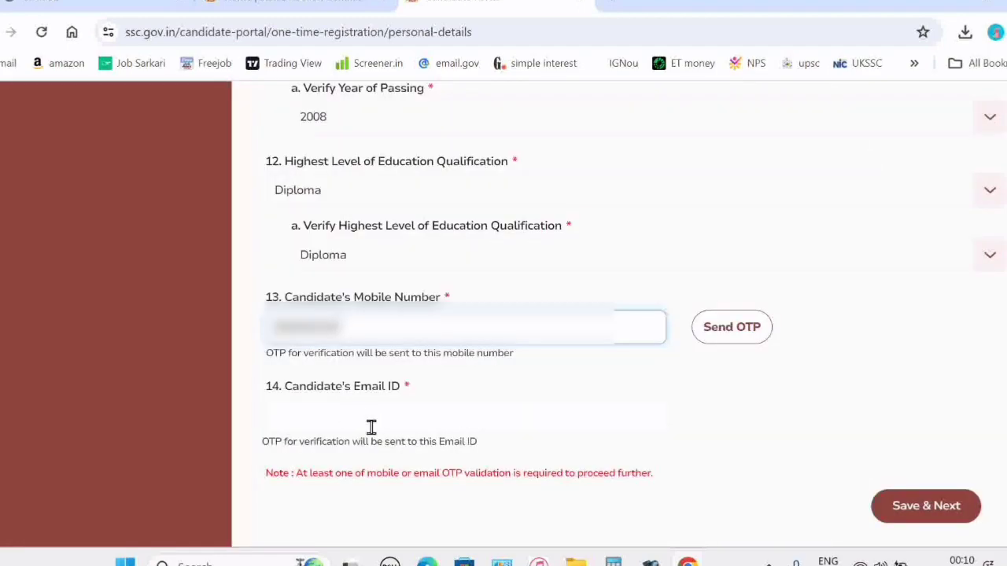
left_click(370, 427)
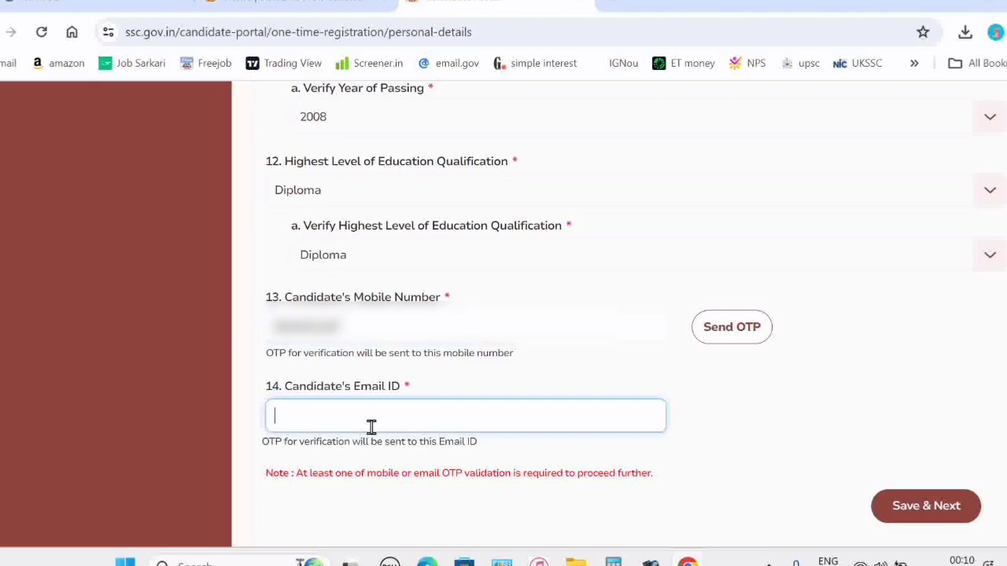
type("ra**********")
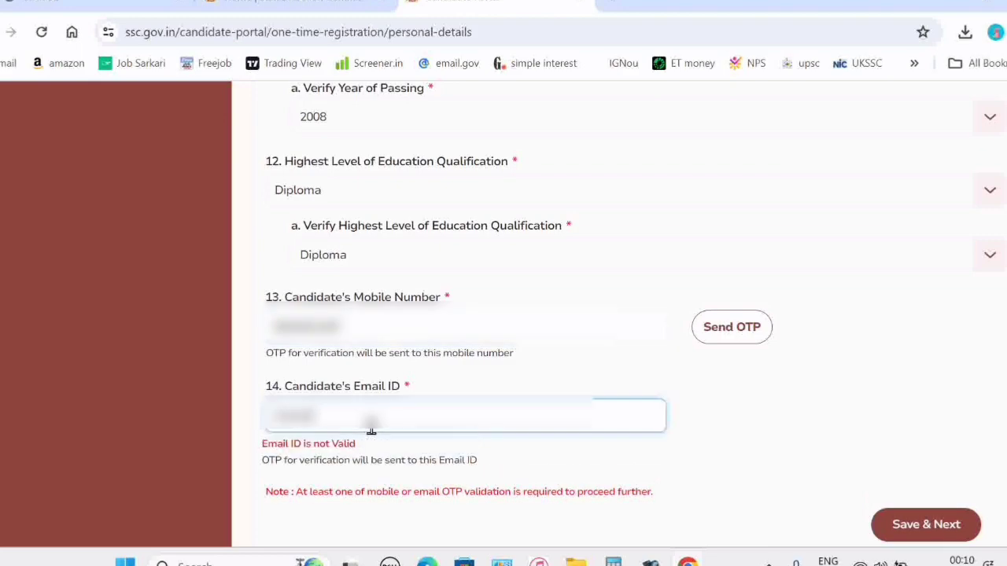
type("******")
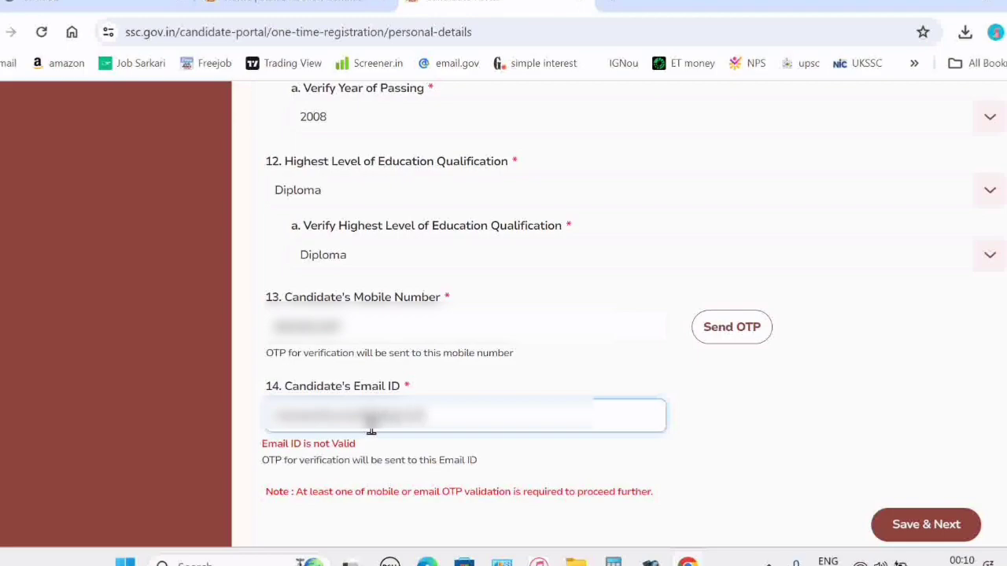
type("com")
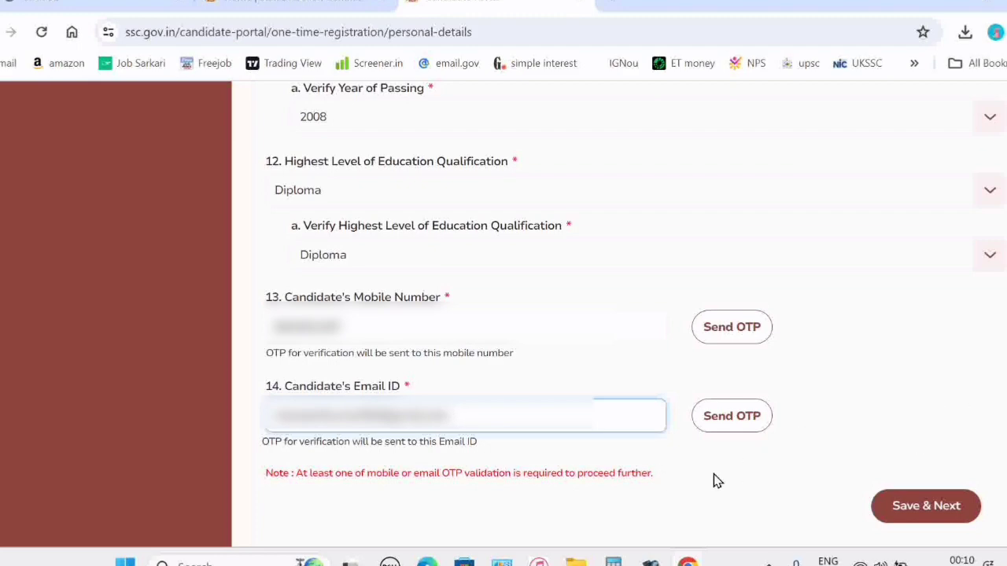
Validate the e-mail with its one-time code, then save the personal details and accept the success message
left_click(734, 420)
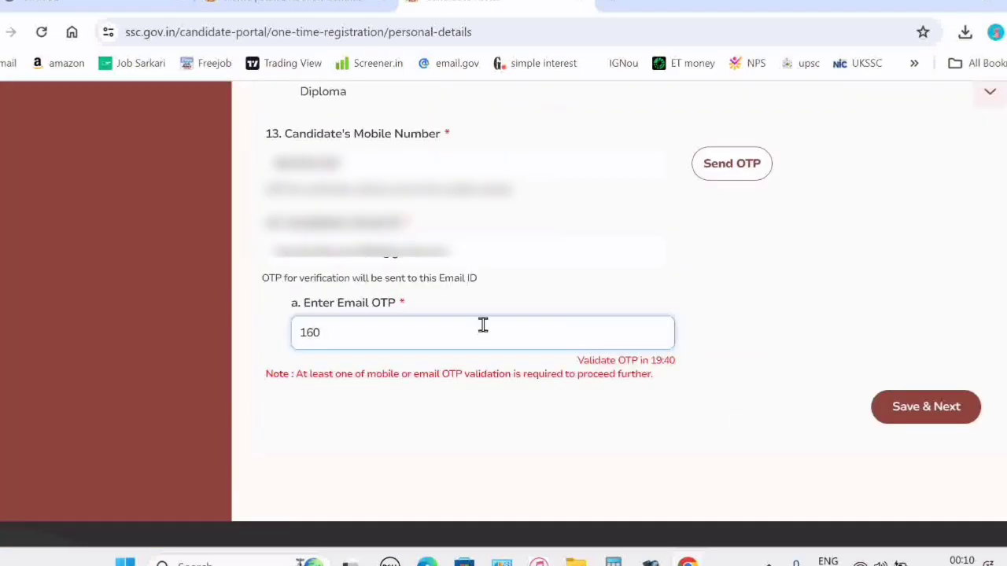
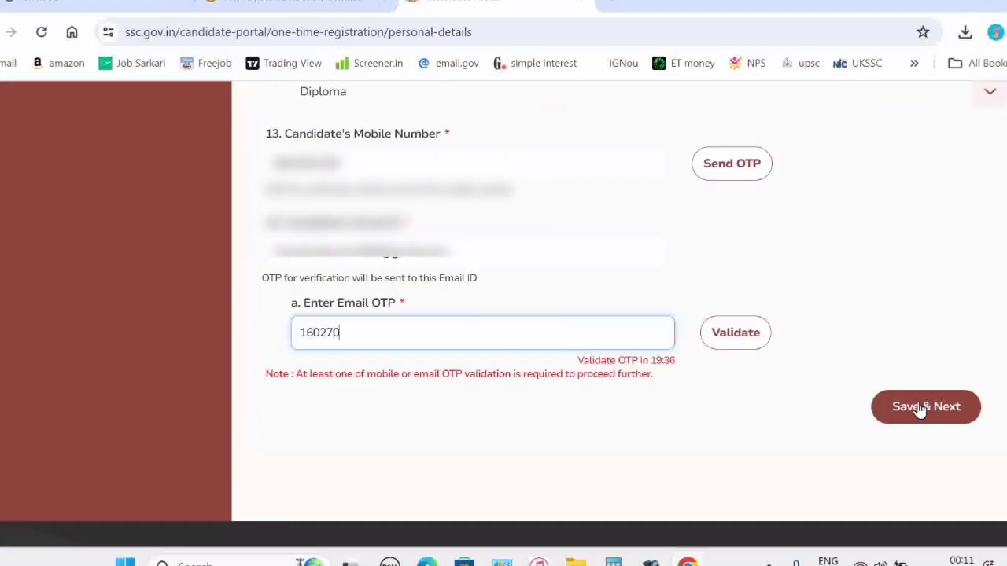
left_click(731, 338)
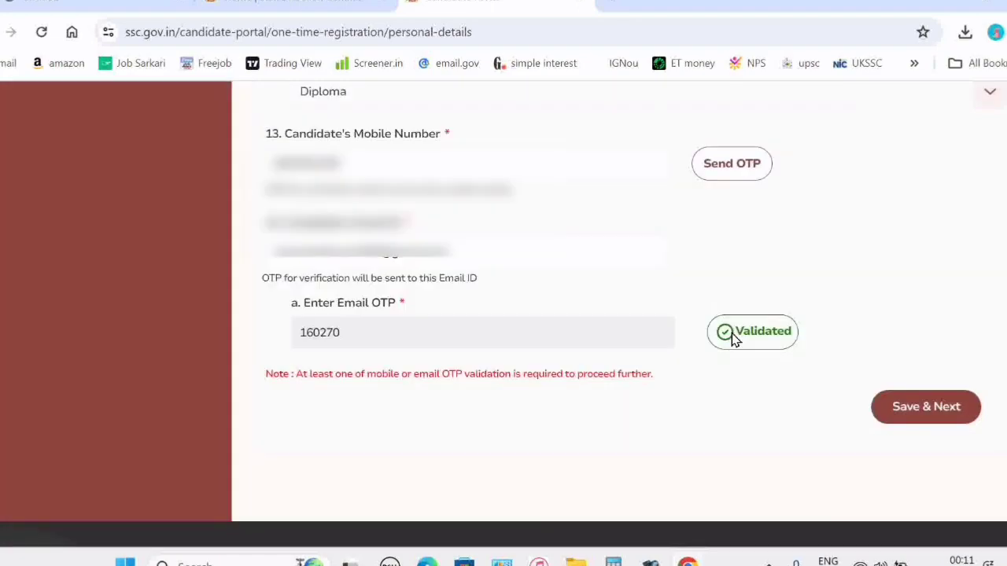
left_click(903, 410)
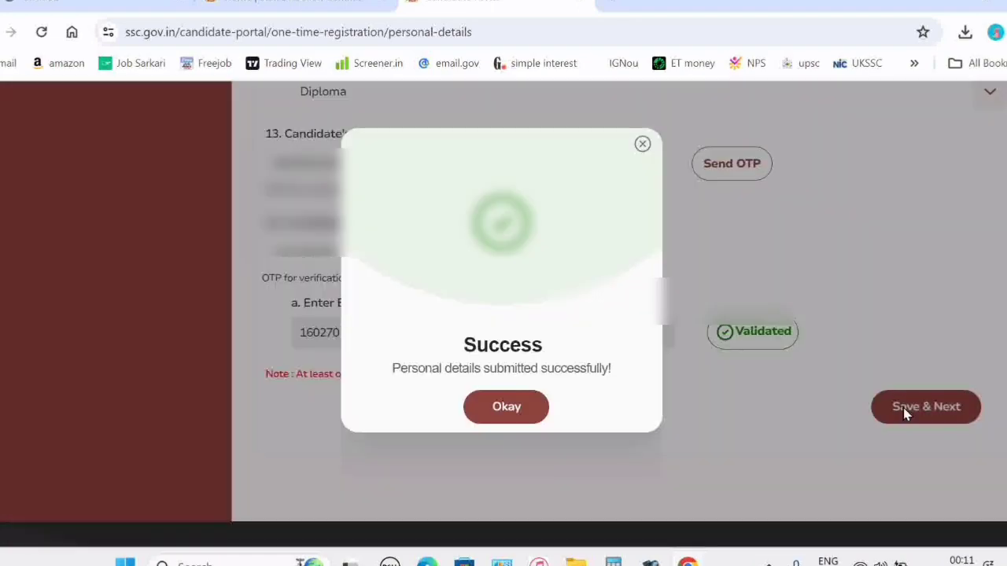
left_click(507, 416)
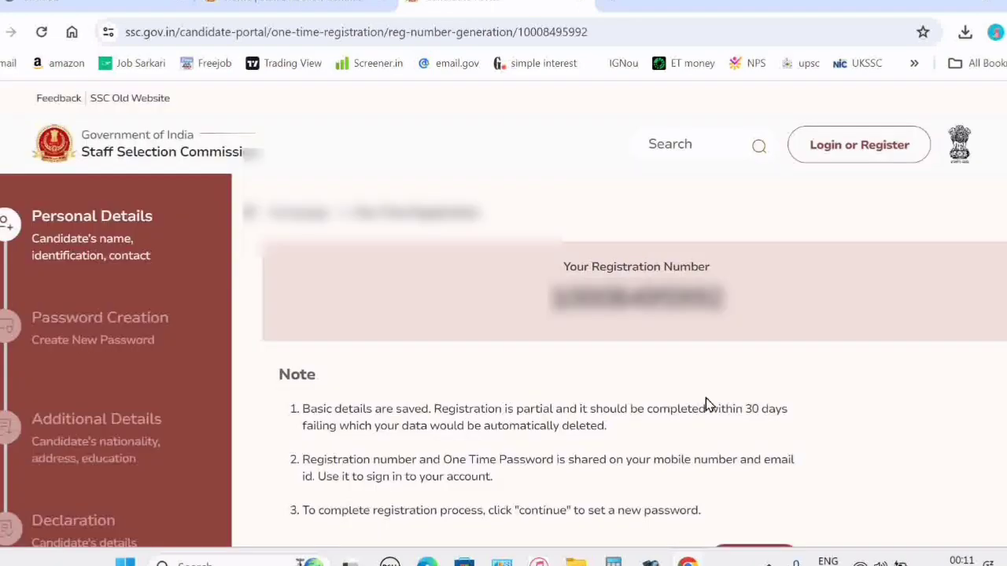
Review the generated registration number and the 30-day completion note, then continue to sign-in
left_click_drag(555, 285, 757, 301)
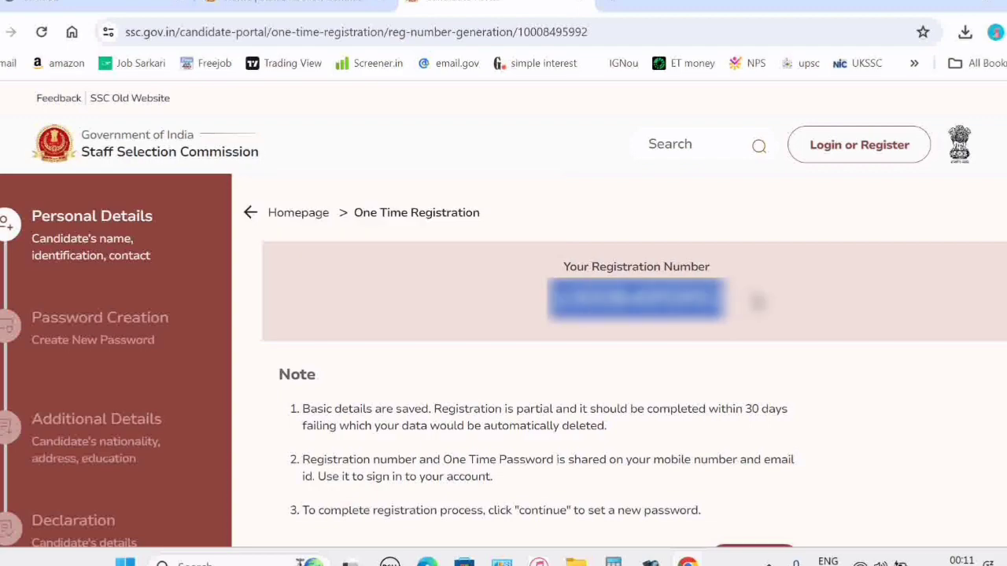
left_click(757, 301)
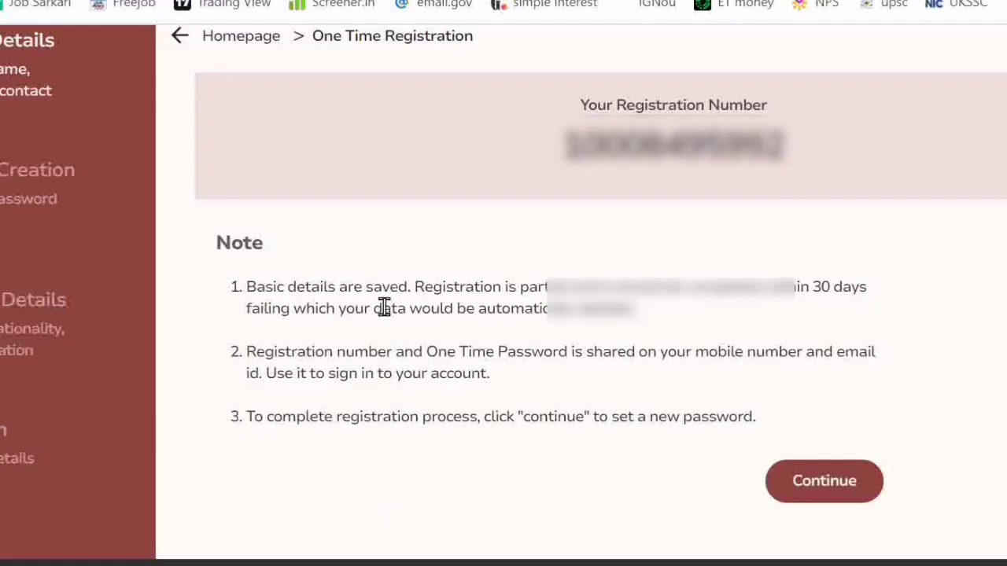
left_click_drag(410, 425, 632, 415)
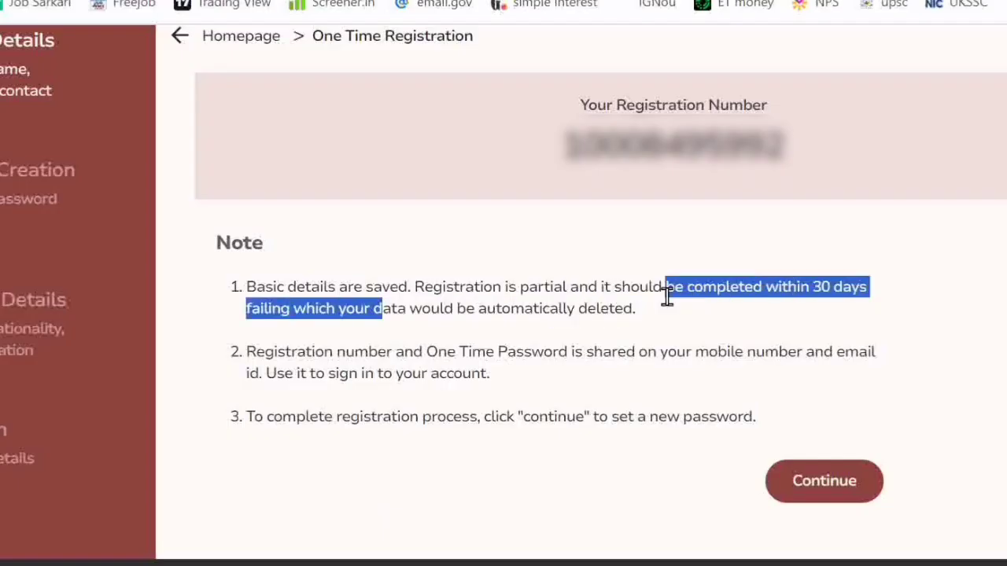
left_click(445, 343)
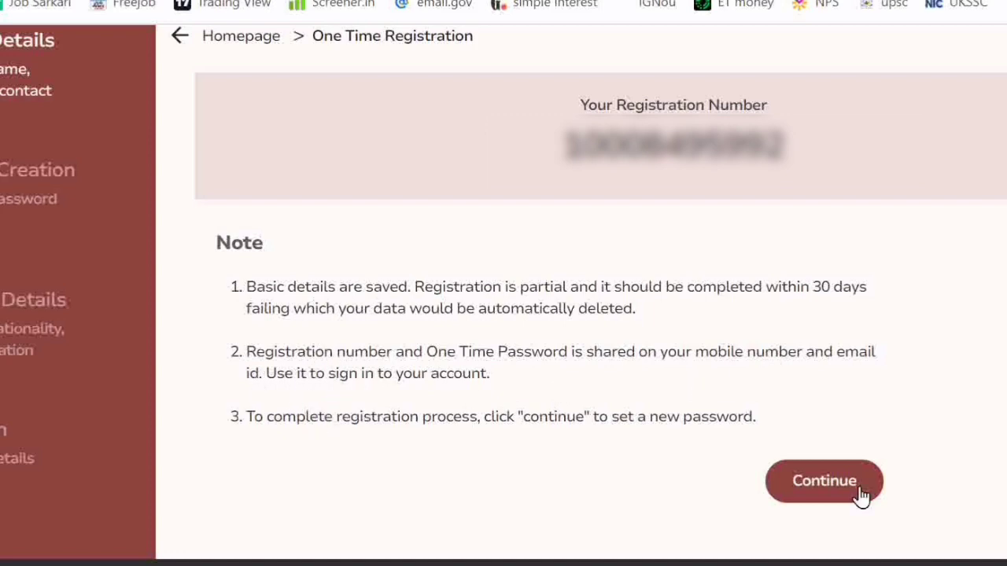
left_click(833, 491)
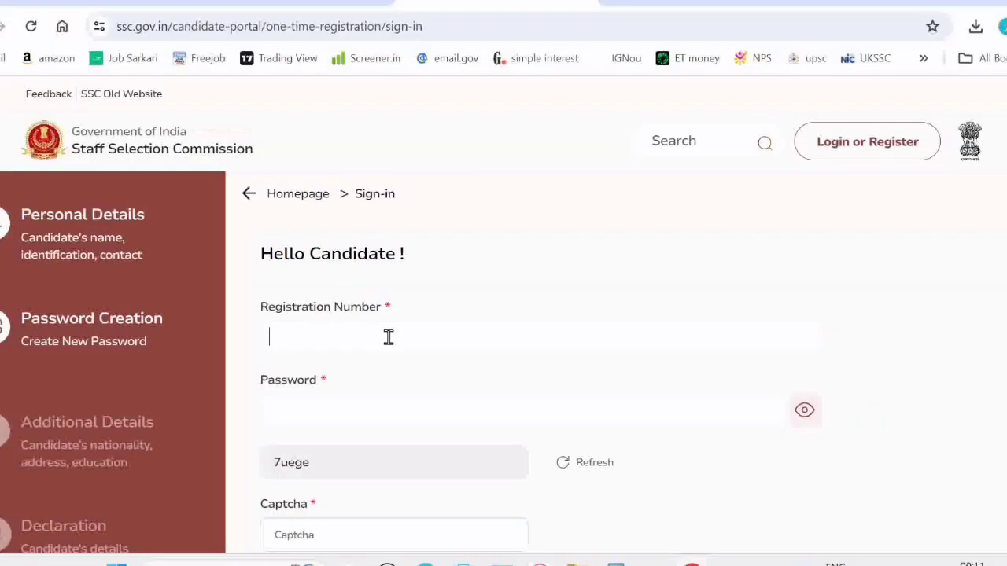
Sign in with the registration number, the emailed password and the captcha
type("1000")
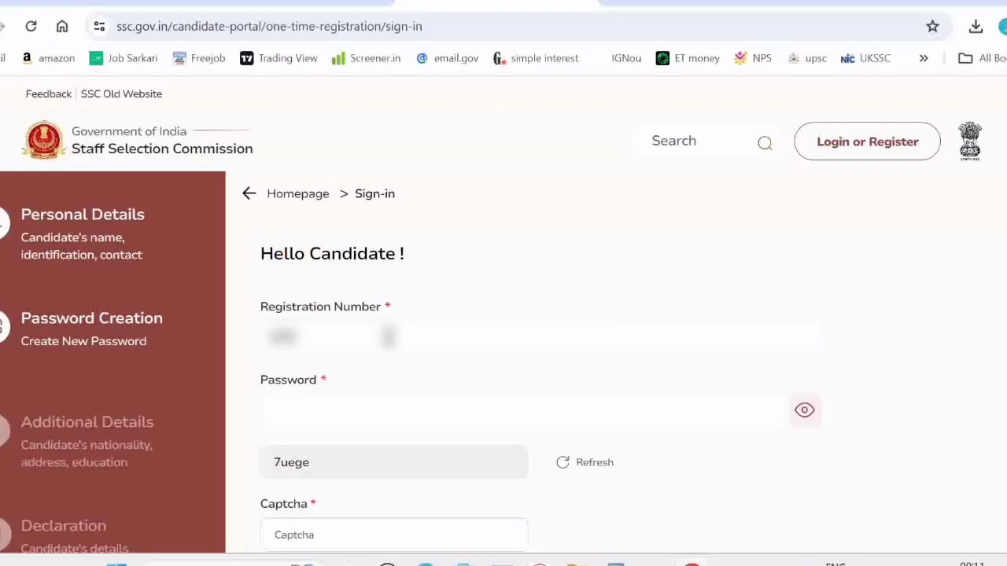
type("0000")
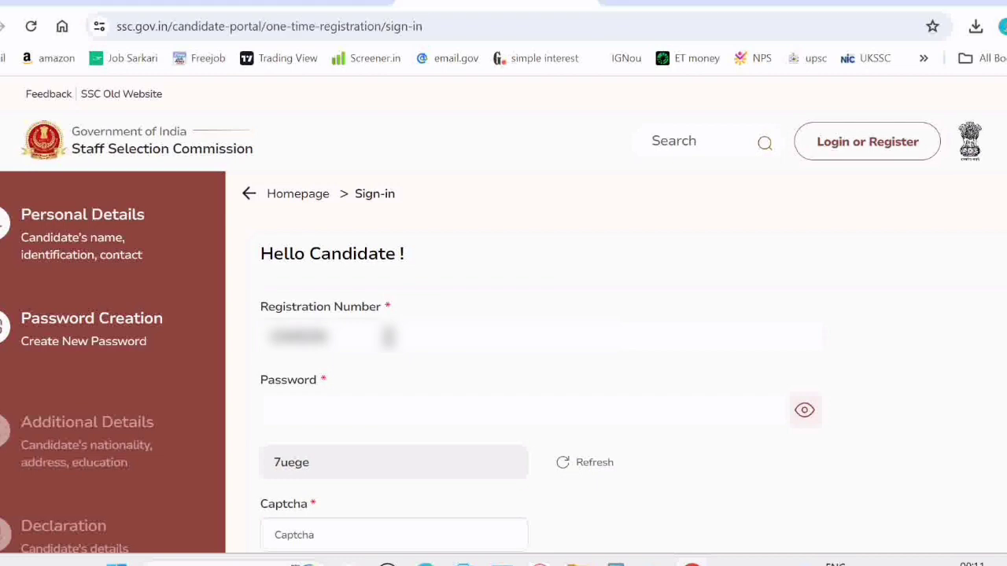
type("000")
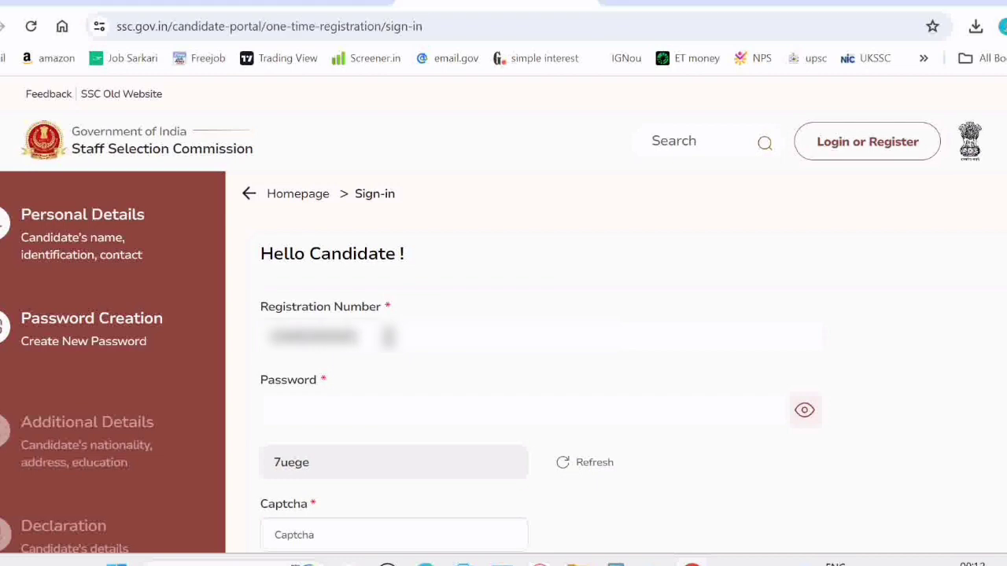
left_click(313, 424)
type("•••")
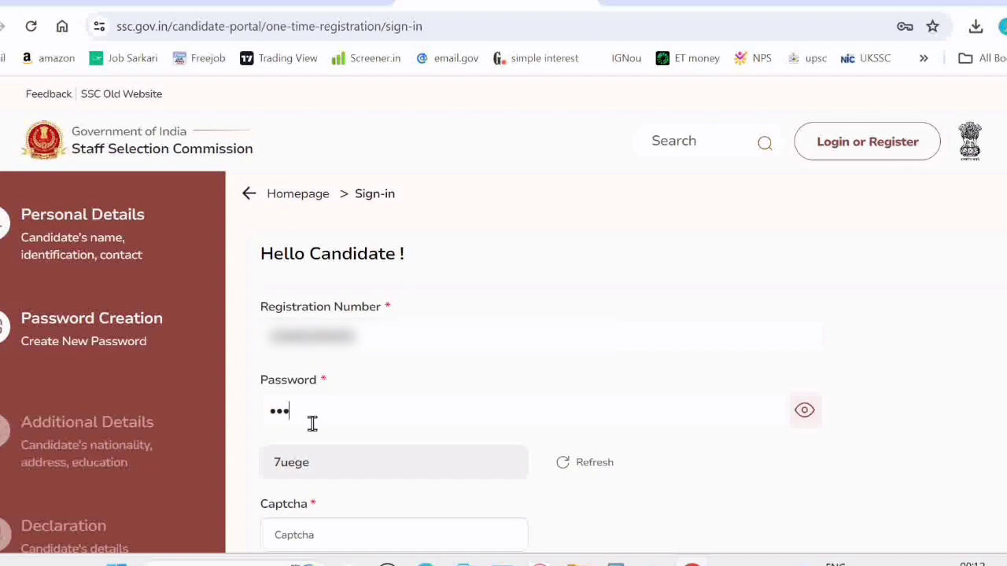
type("•••")
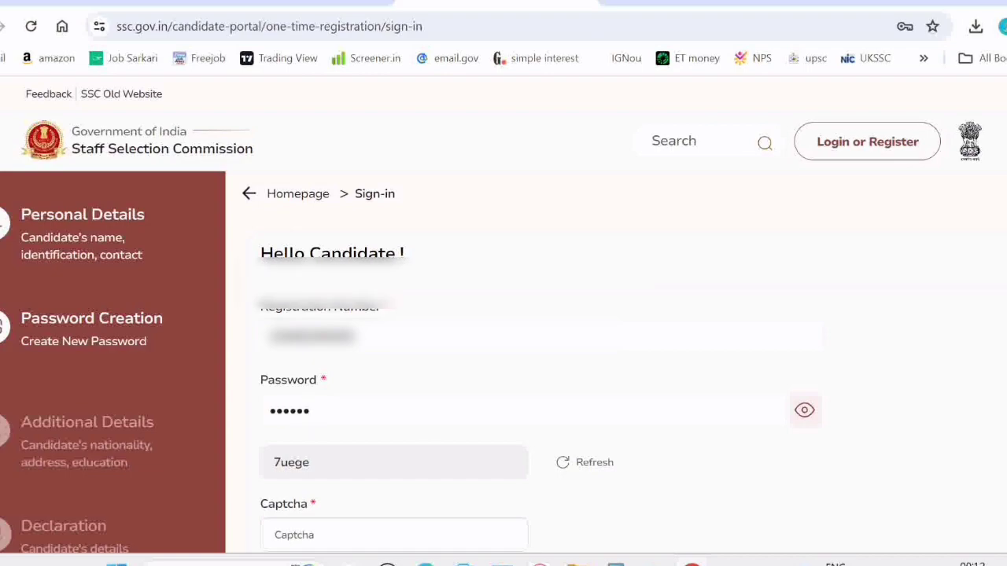
scroll(313, 424, "down", 2)
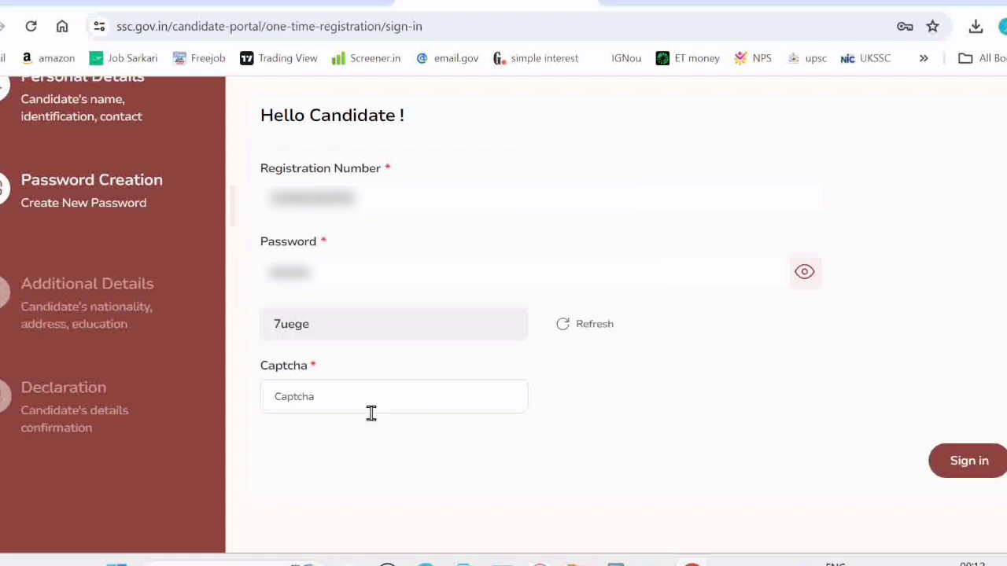
left_click(320, 399)
type("7")
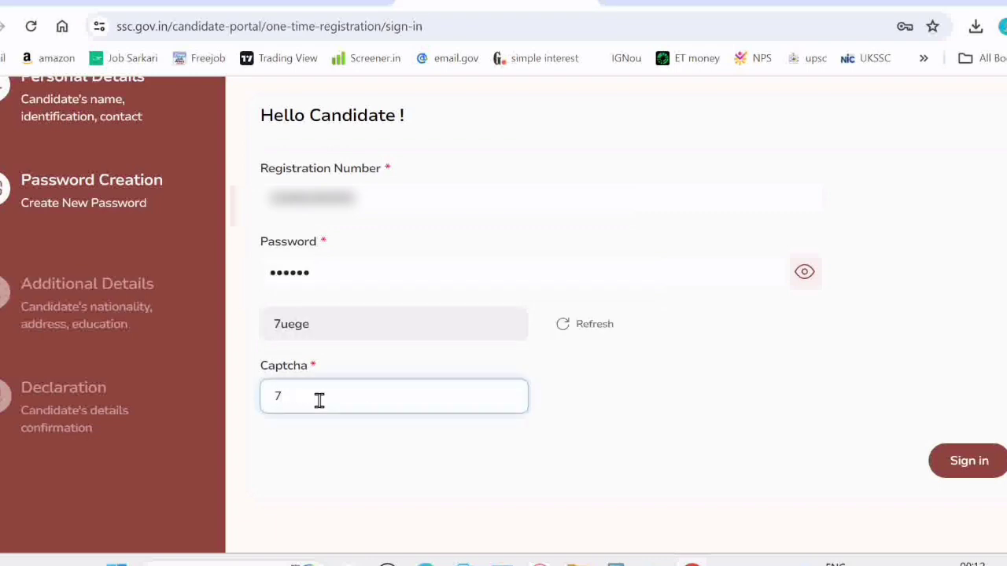
type("uege")
left_click(984, 466)
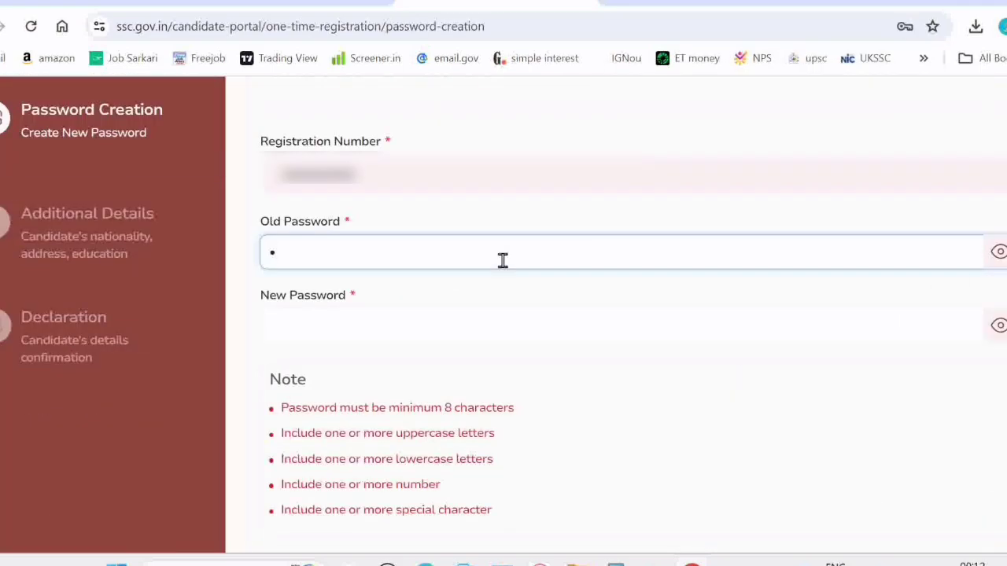
Enter the old password after correcting typos, then type the new password and its confirmation
type("•••••")
key("BackSpace")
key("BackSpace")
key("BackSpace")
key("BackSpace")
key("BackSpace")
key("BackSpace")
type("•••")
key("BackSpace")
key("BackSpace")
key("BackSpace")
type("•••••••••")
left_click(360, 317)
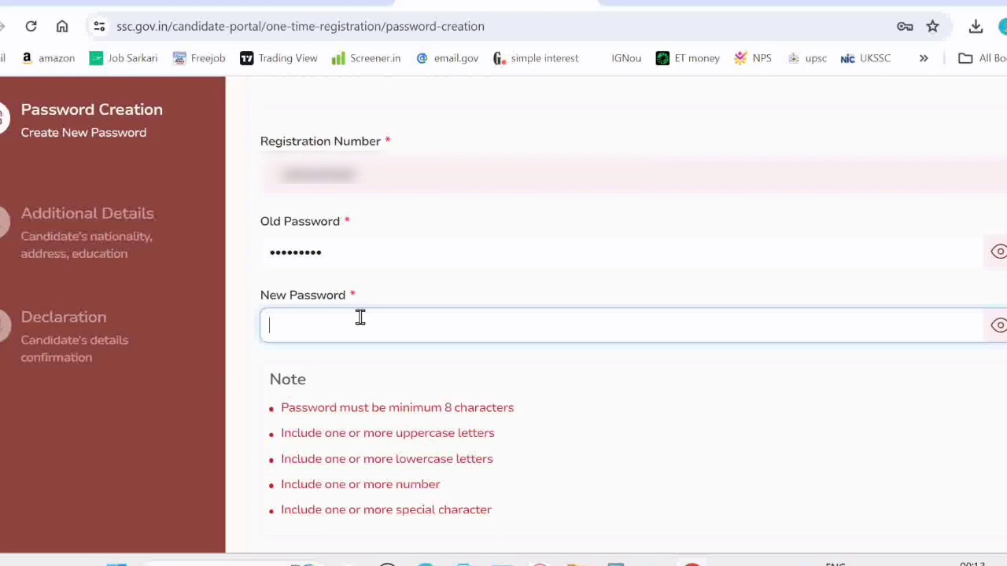
type("•••••")
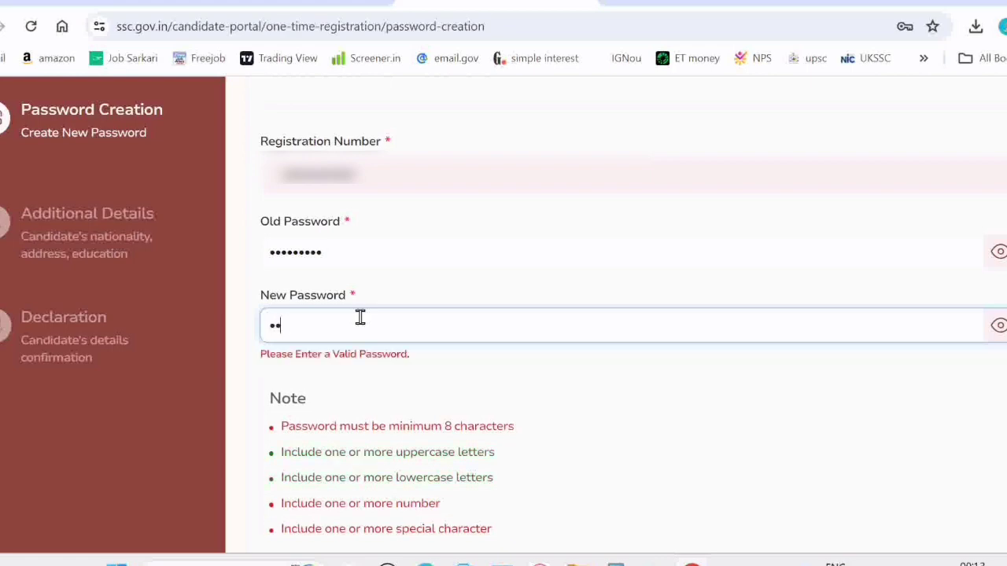
type("••••")
scroll(360, 317, "down", 3)
left_click(522, 371)
type("•")
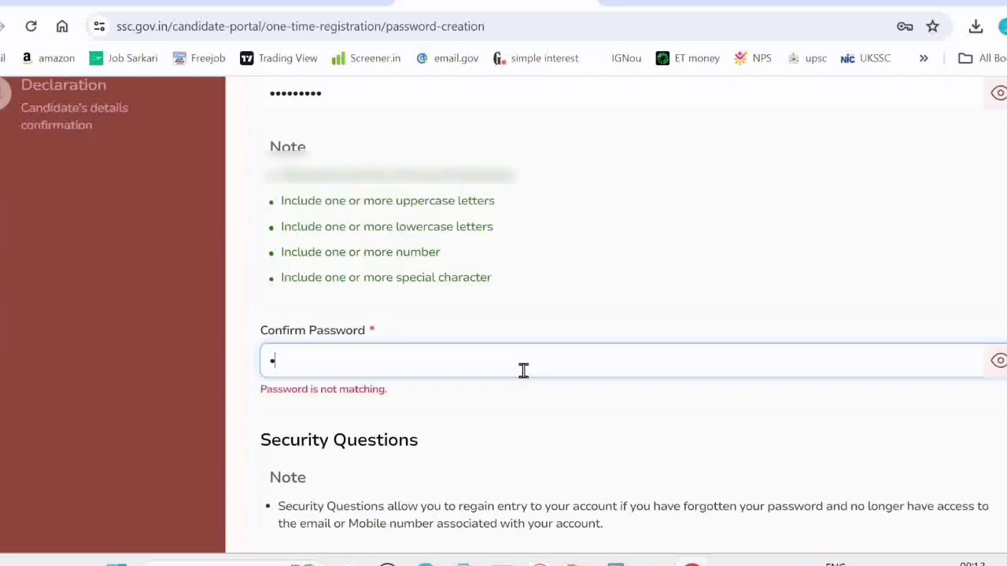
type("••••••")
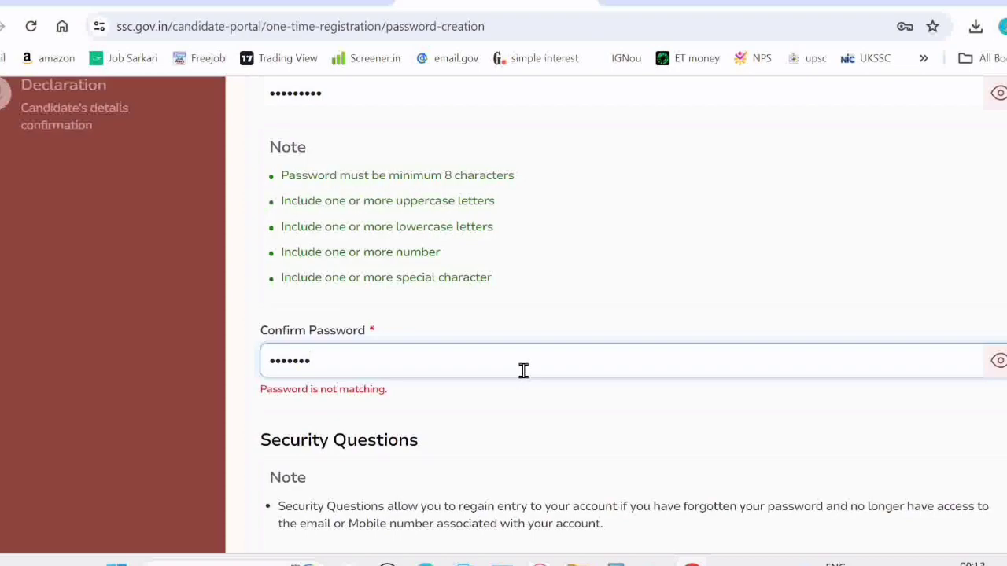
type("••")
Choose the birth city question as Security Question 1 and type its answer
scroll(621, 314, "down", 3)
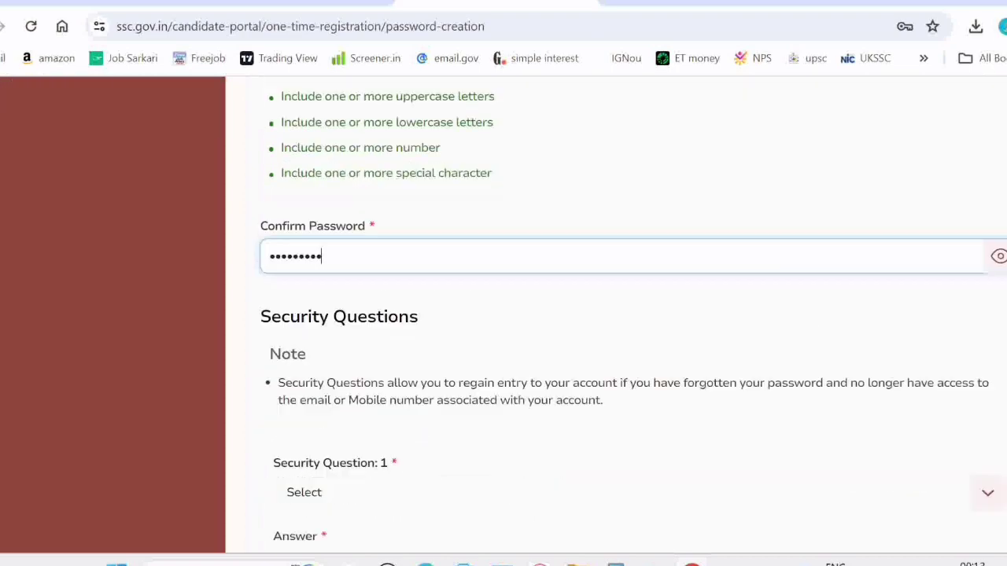
scroll(622, 314, "up", 3)
scroll(622, 315, "down", 2)
scroll(628, 327, "down", 2)
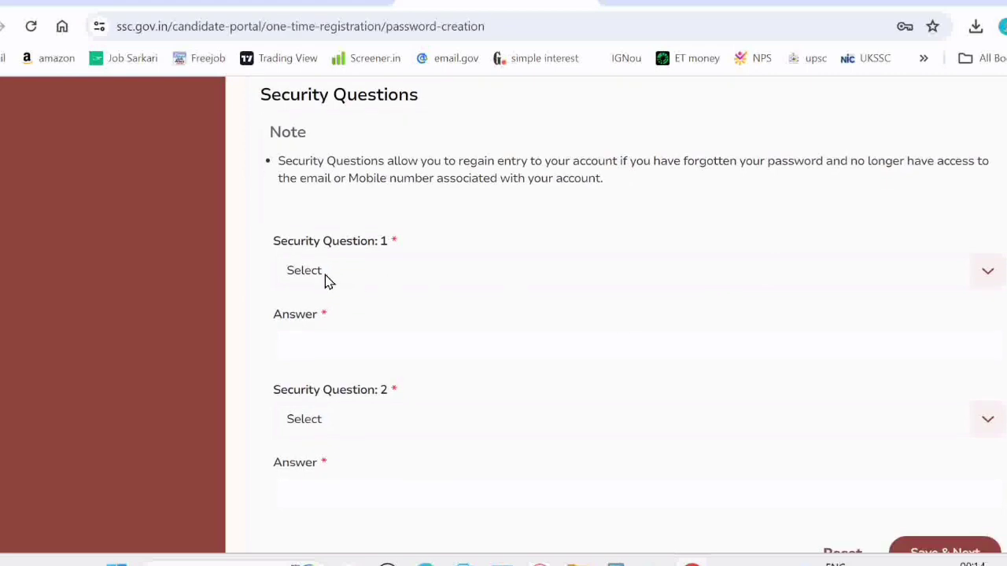
left_click(328, 281)
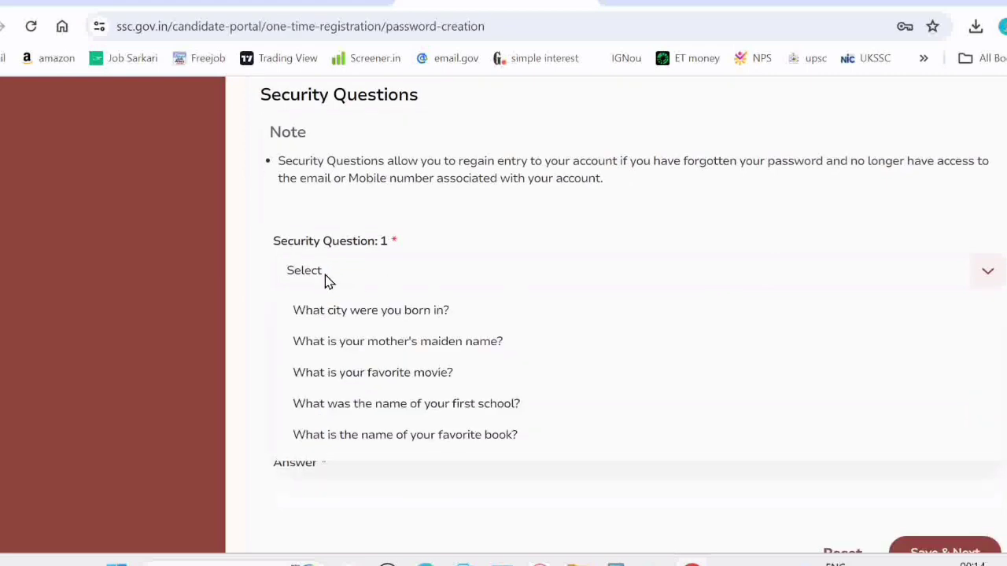
left_click(370, 316)
left_click(343, 340)
type("[blurred]")
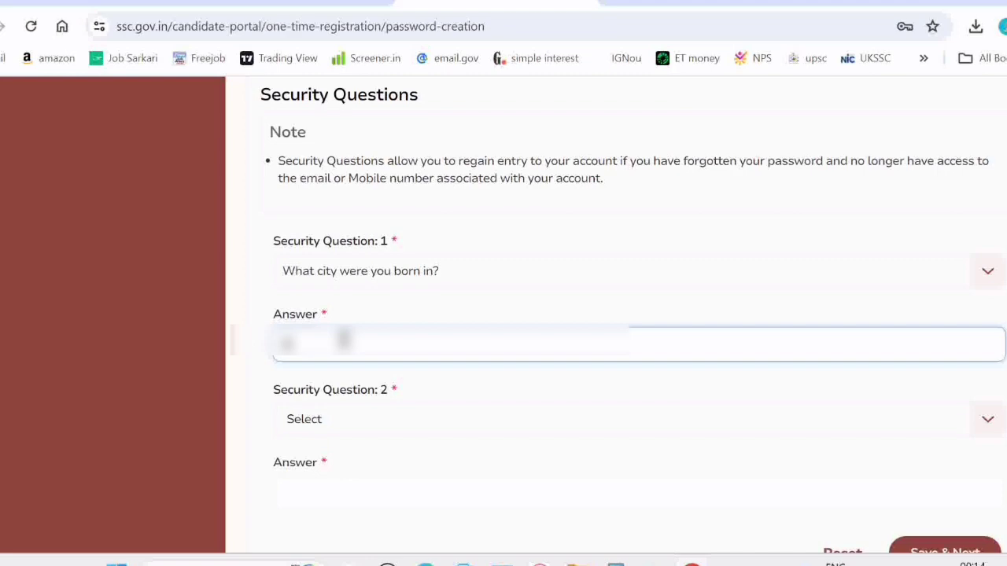
Pick the first school question for Security Question 2, fill its answer, and Save & Next
scroll(663, 307, "down", 1)
left_click(663, 307)
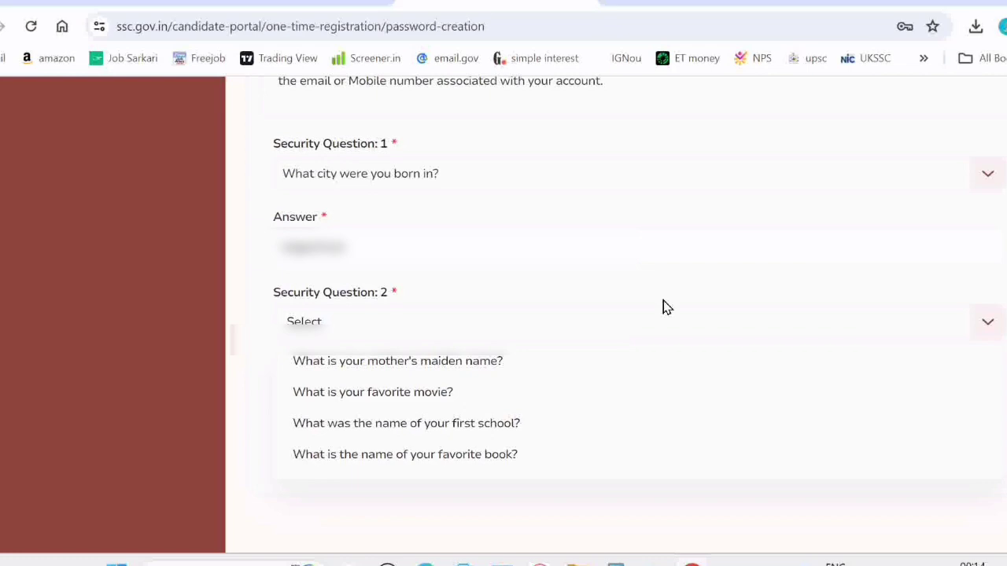
left_click(443, 435)
left_click(353, 405)
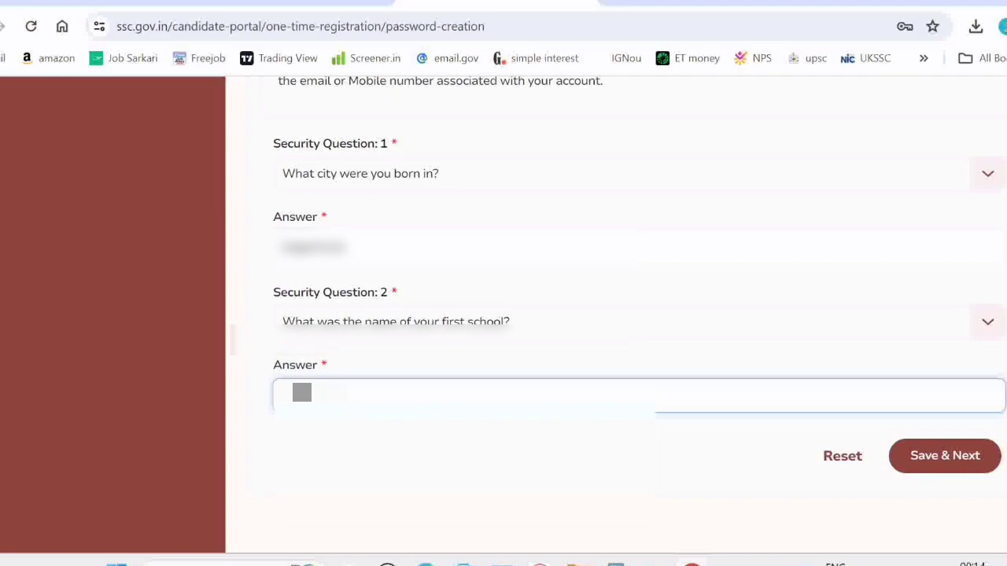
left_click(940, 456)
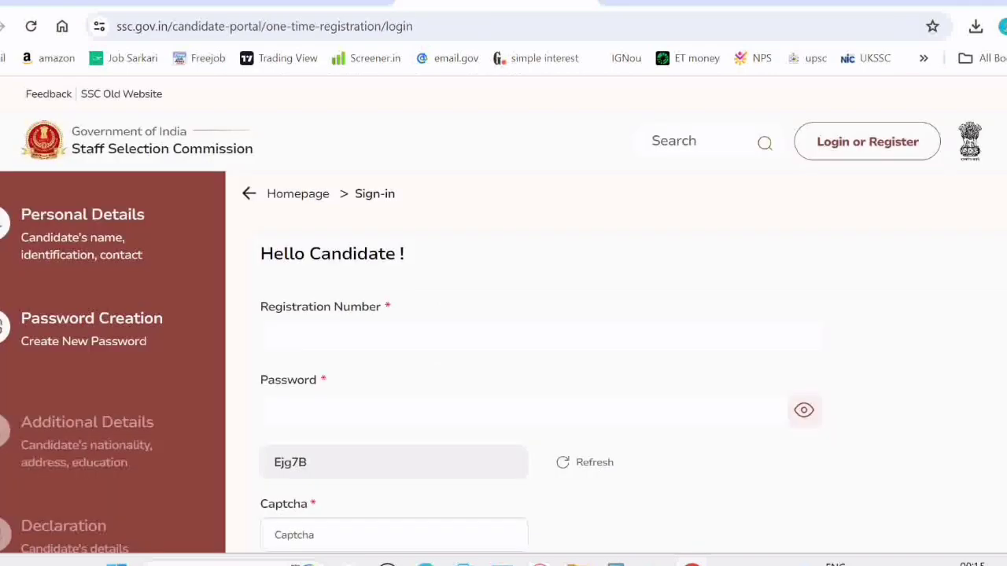
Log back in with the new password and the displayed captcha
scroll(504, 315, "down", 3)
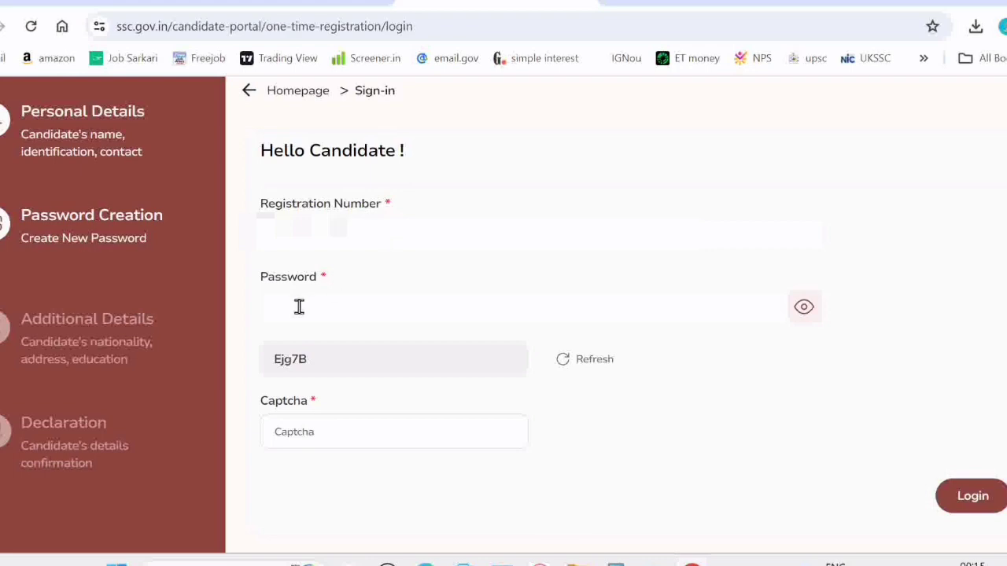
type("•••••••••")
left_click(304, 439)
type("E")
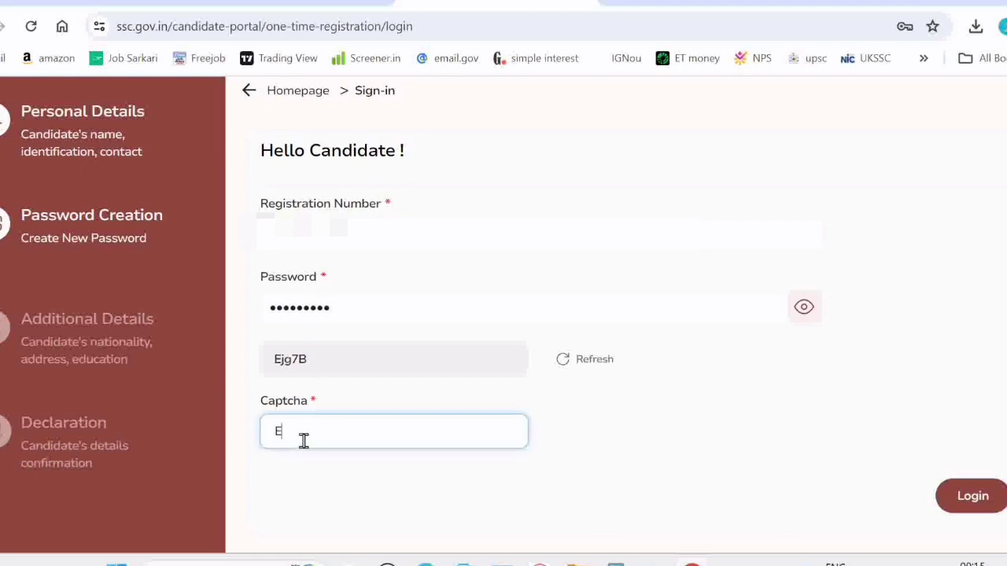
type("jg7B")
left_click(974, 496)
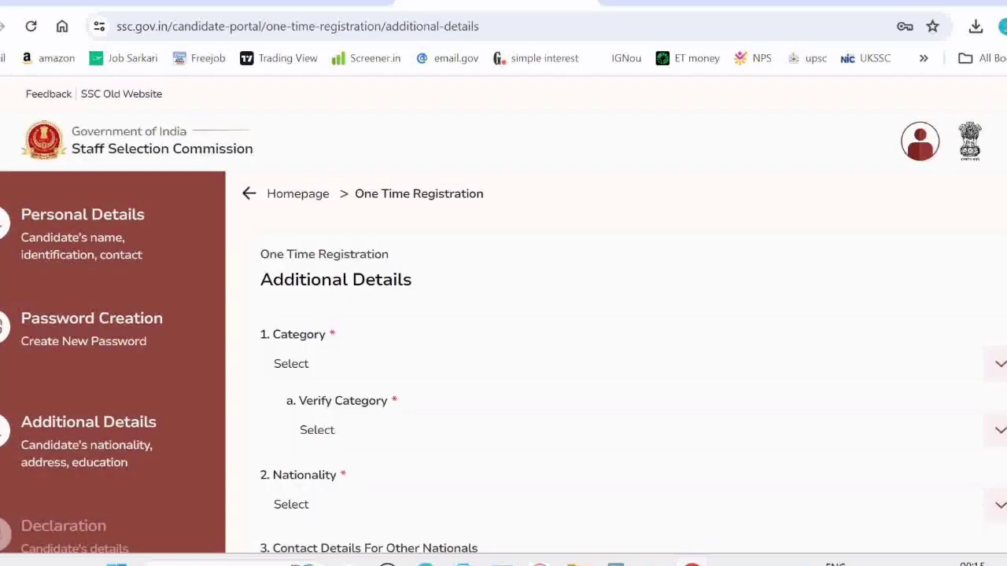
Set Category and Verify Category to SC and Nationality to Citizen Of India
scroll(504, 315, "down", 2)
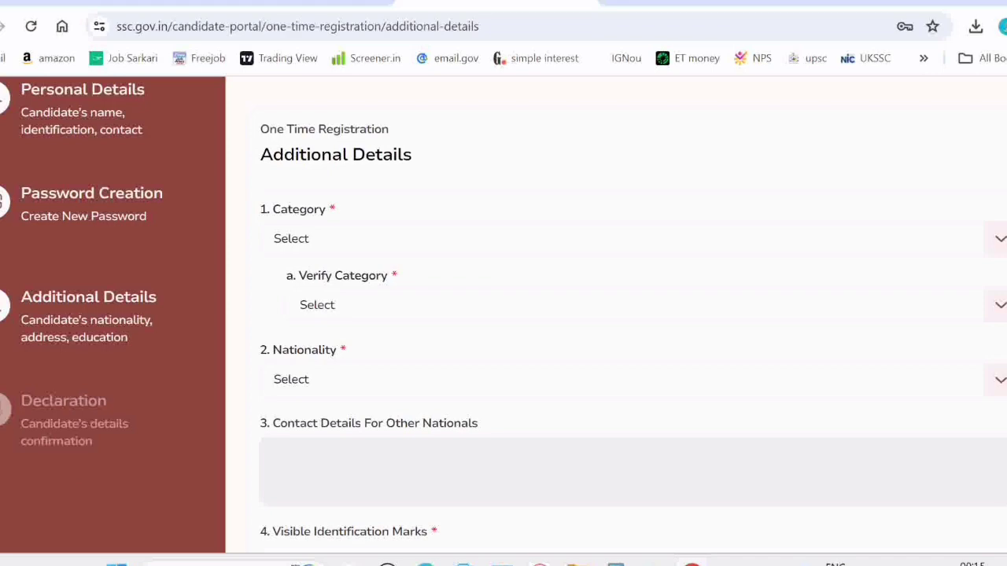
left_click(339, 249)
left_click(291, 307)
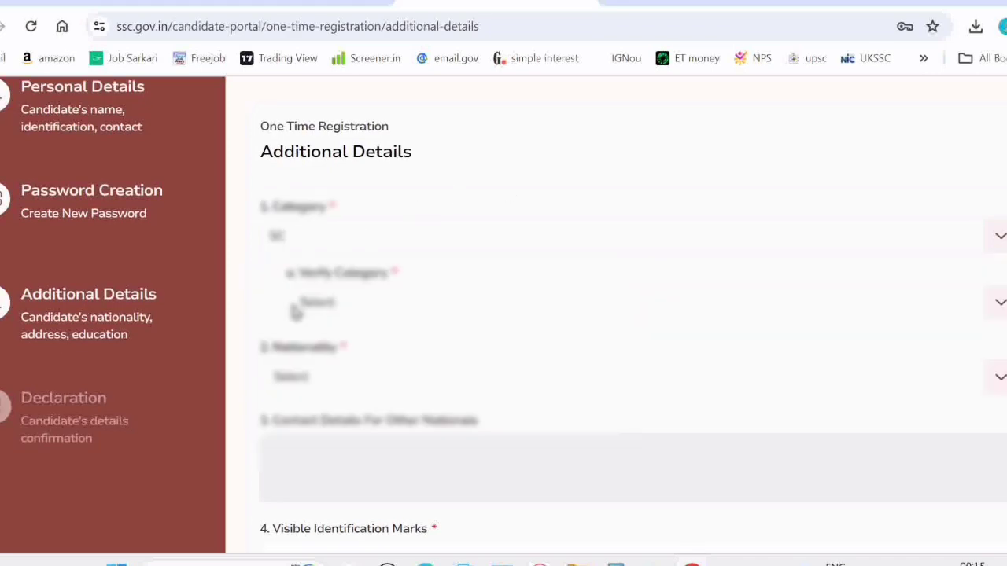
left_click(360, 312)
left_click(315, 373)
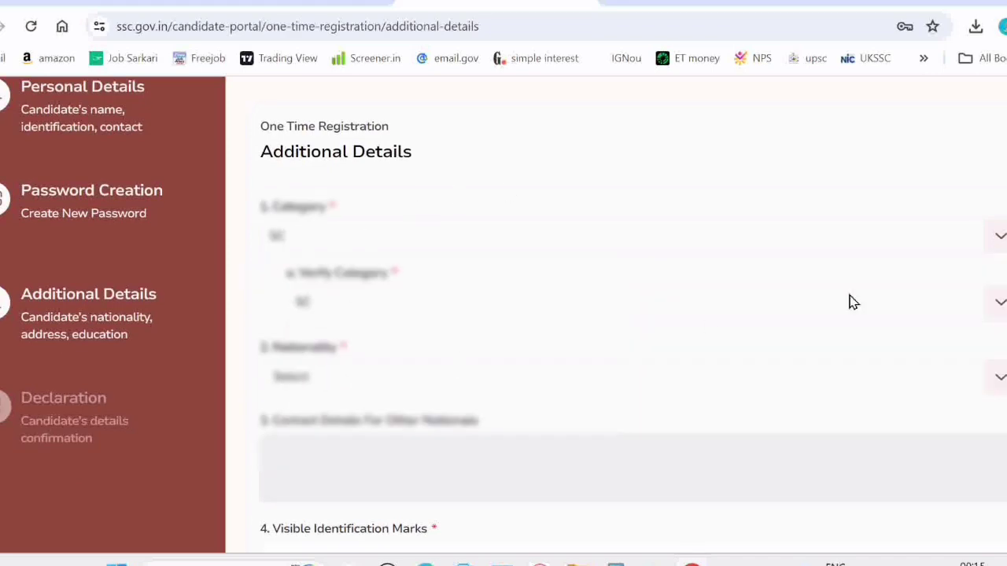
scroll(376, 212, "down", 3)
left_click(377, 212)
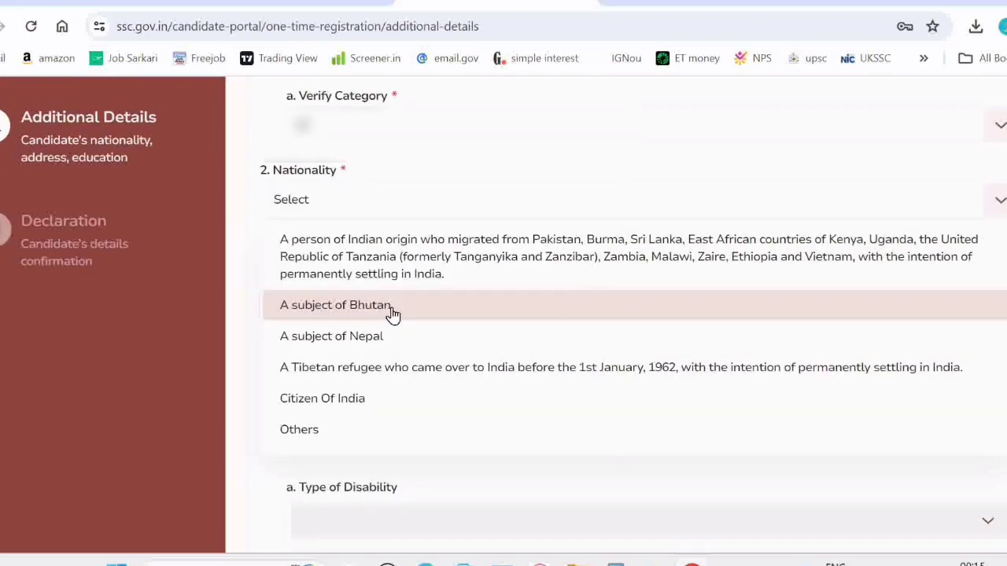
scroll(393, 268, "down", 1)
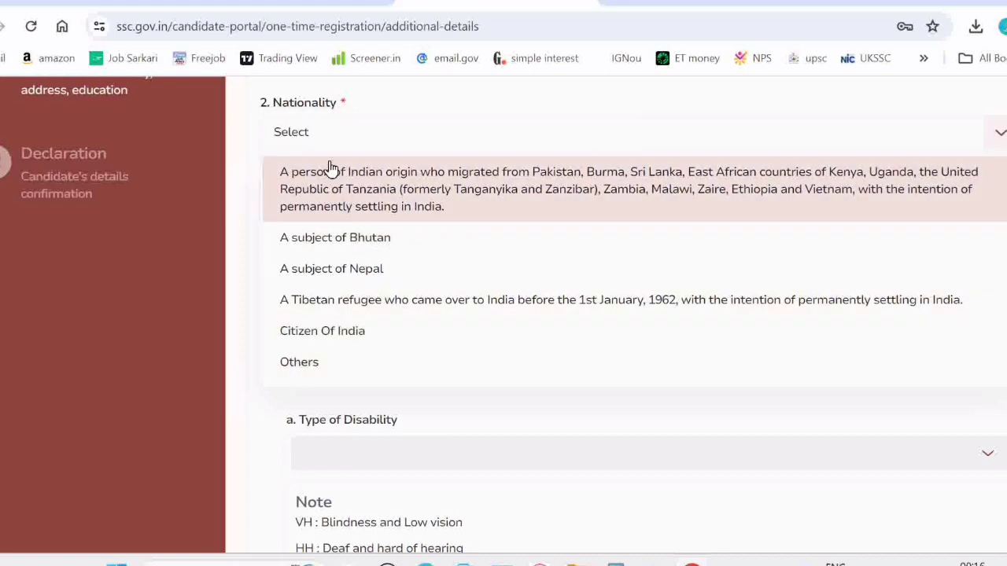
left_click(252, 132)
left_click(353, 149)
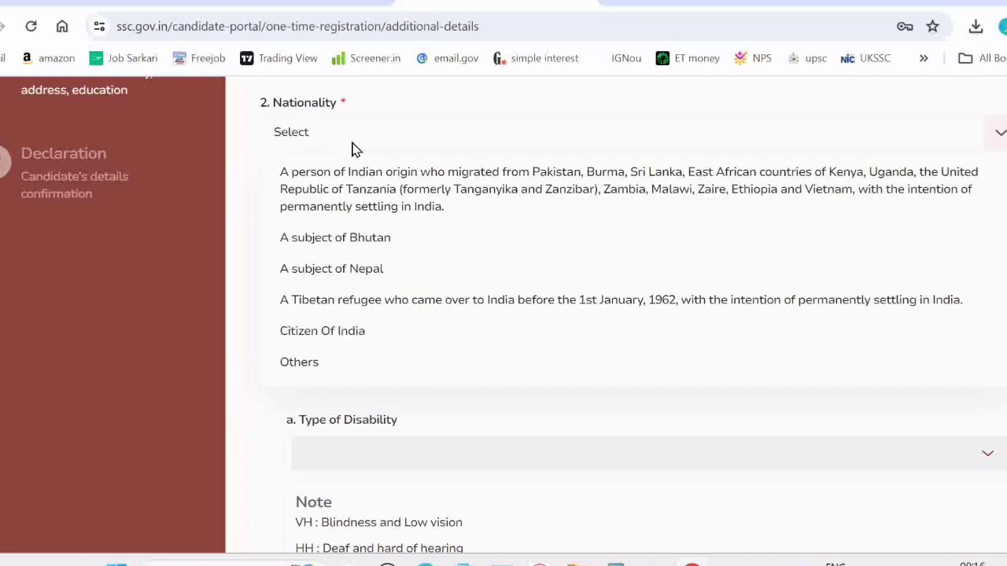
left_click(322, 331)
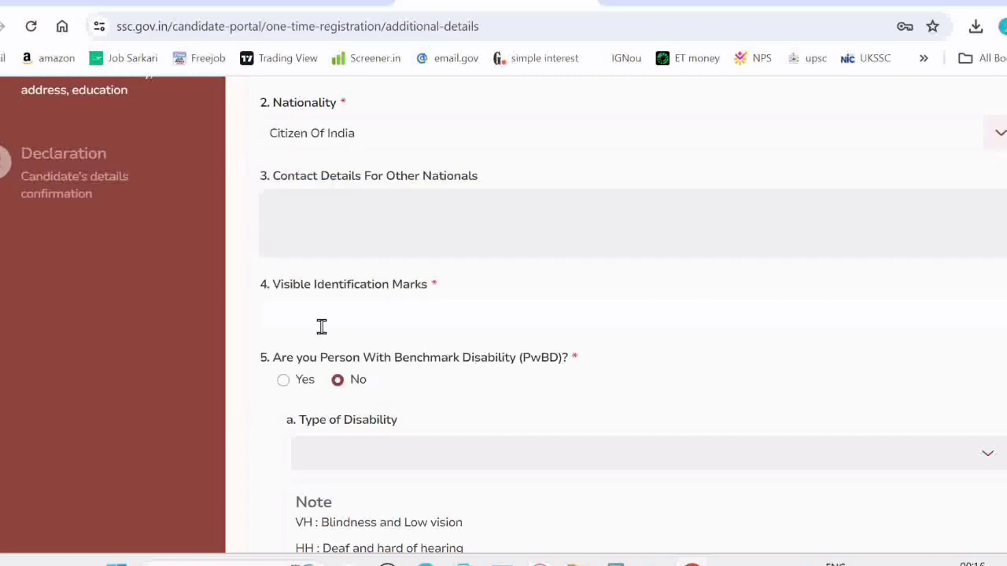
Enter 'A BLACK MOLE ON FOREHEAD' as the visible identification mark
left_click(635, 320)
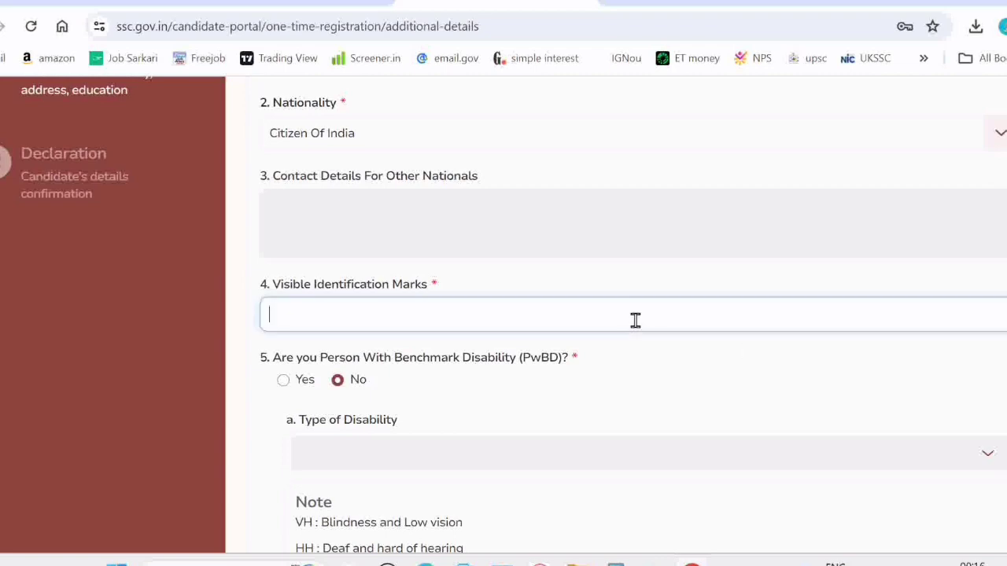
type("A MOLE ON FOREHEAD")
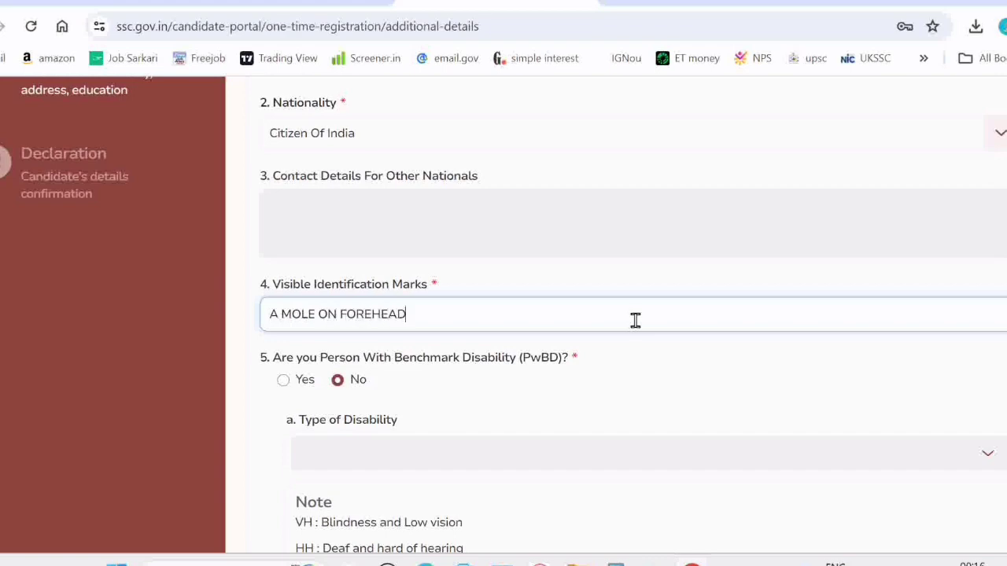
left_click(320, 316)
left_click(281, 317)
type("BLACK")
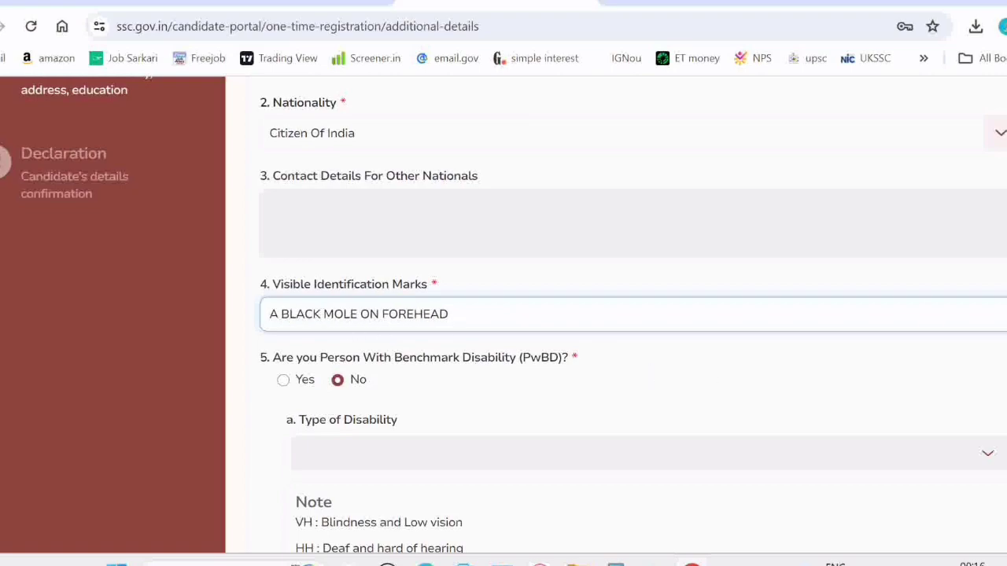
scroll(564, 217, "down", 3)
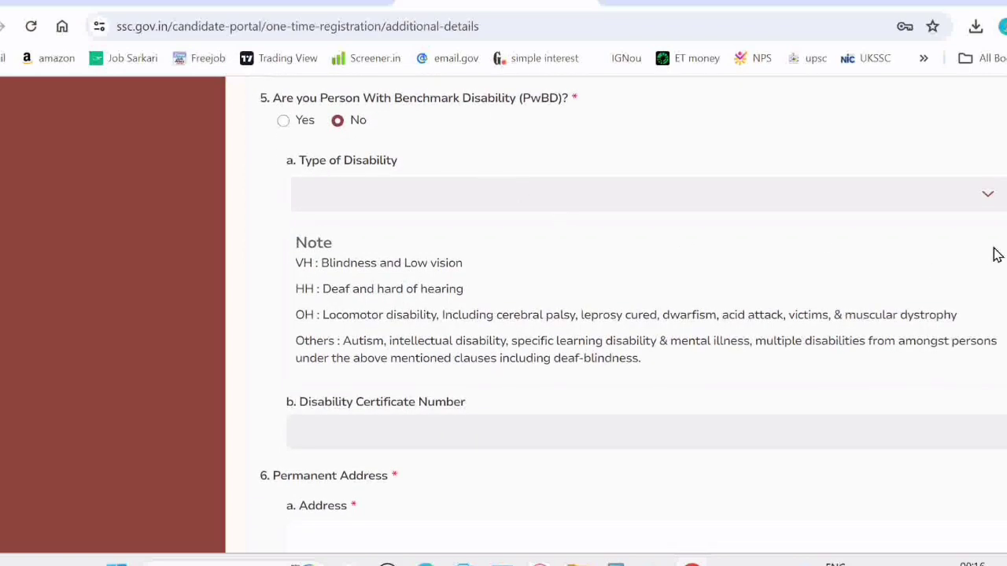
Type the candidate's permanent address into the address box
scroll(633, 314, "down", 4)
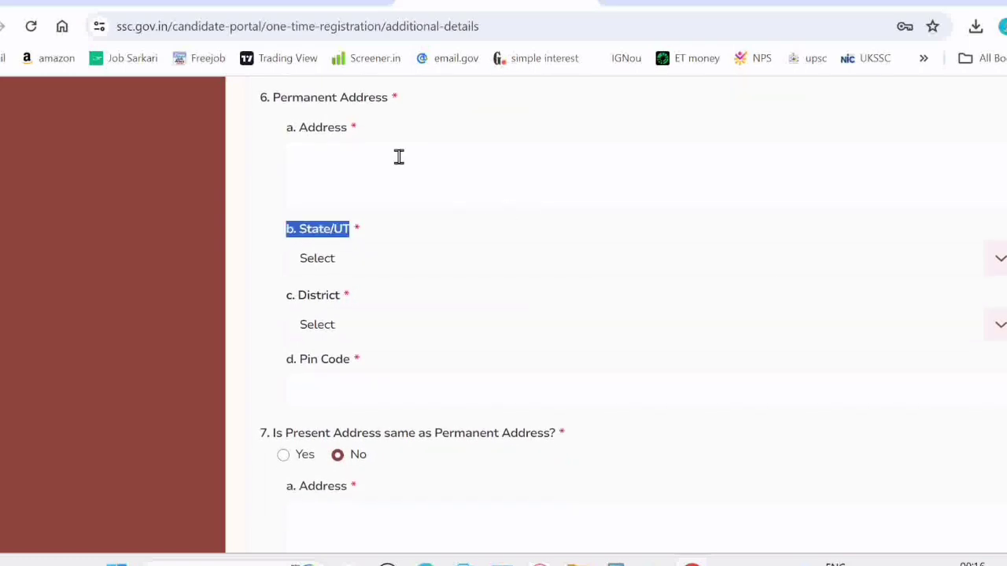
left_click(395, 156)
type("VILL")
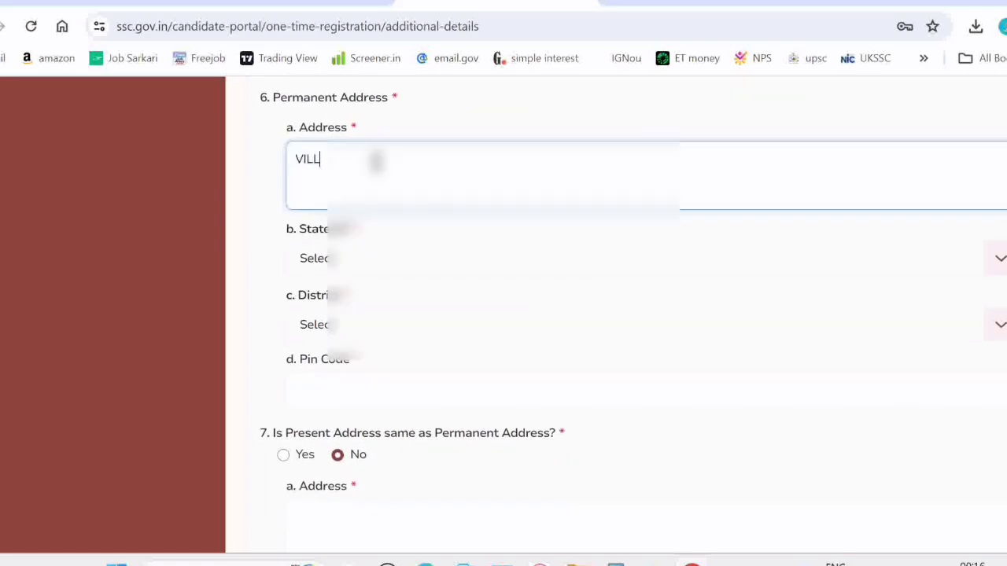
type("A")
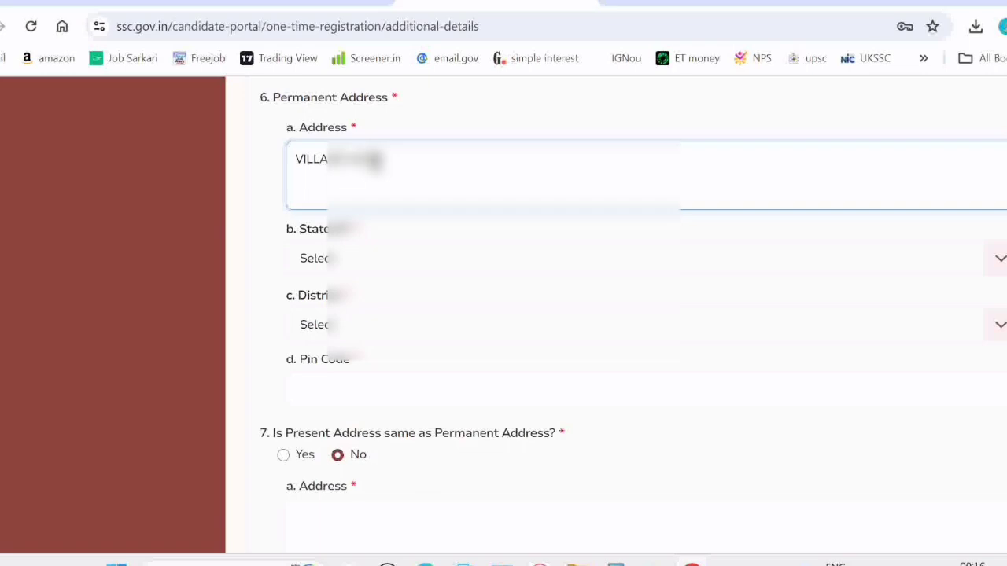
type("GE POST OFFICE ")
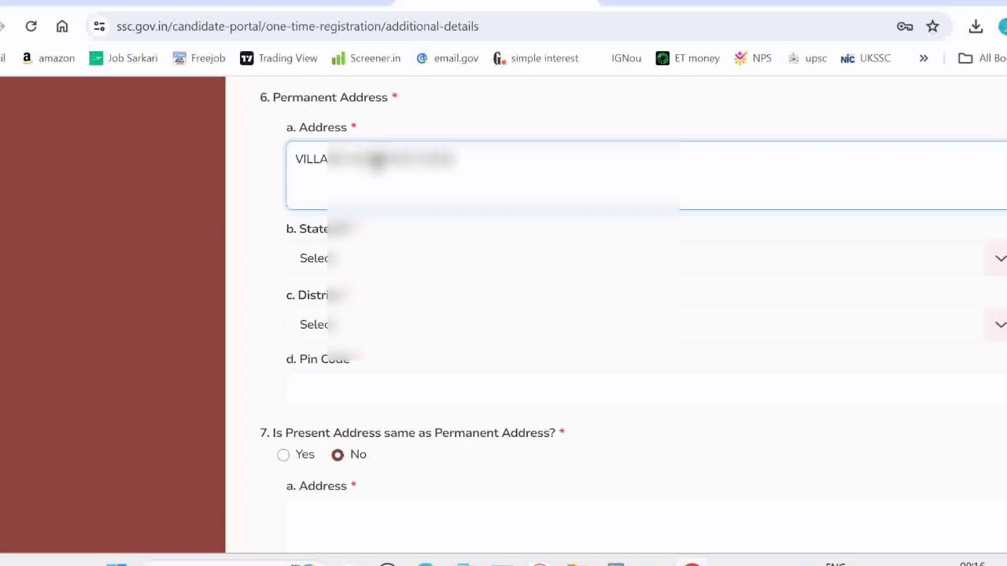
type("AND")
key("BackSpace")
key("BackSpace")
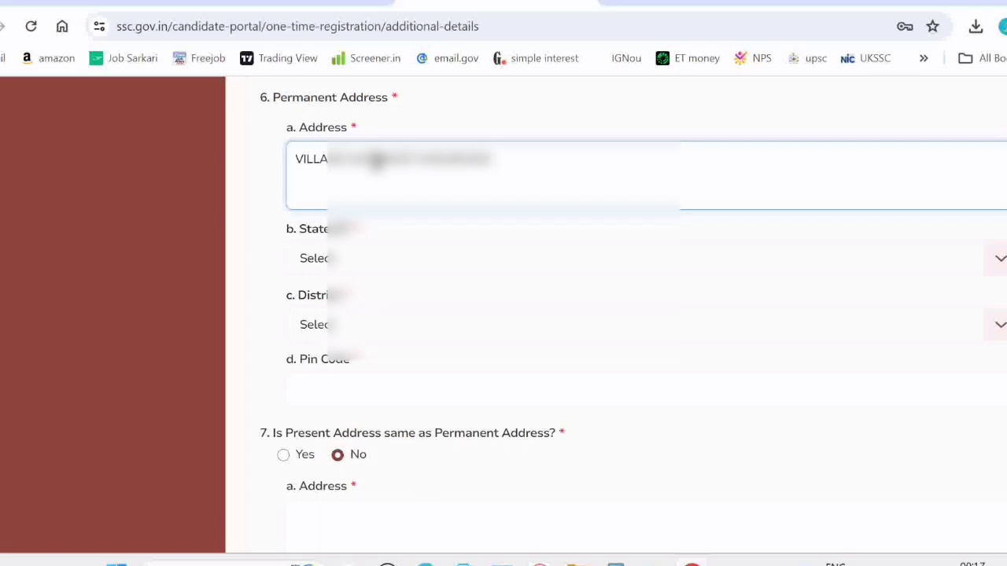
type("TTARAKHAND")
key("Tab")
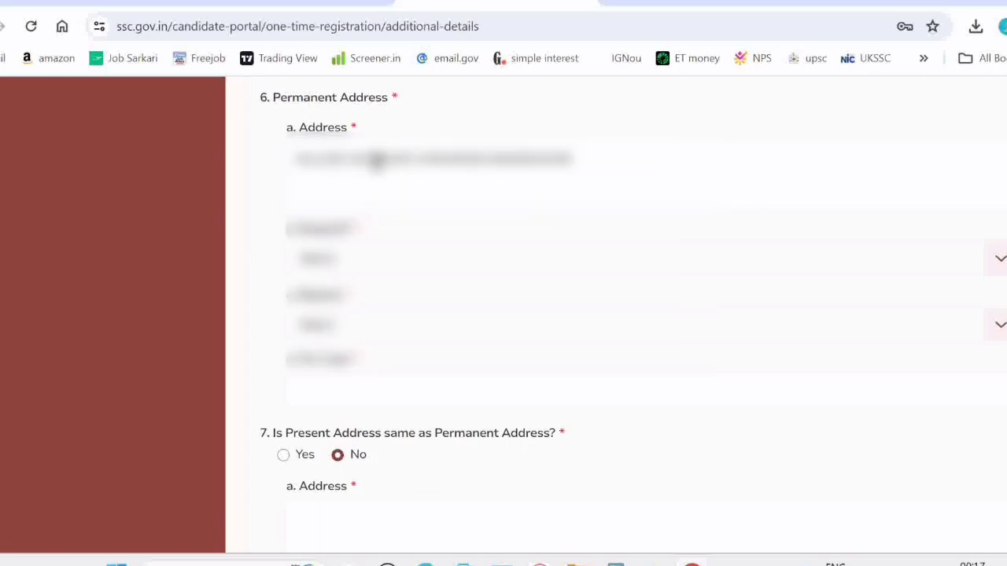
Choose the permanent address's State/UT and District, and begin entering its PIN code
left_click(352, 260)
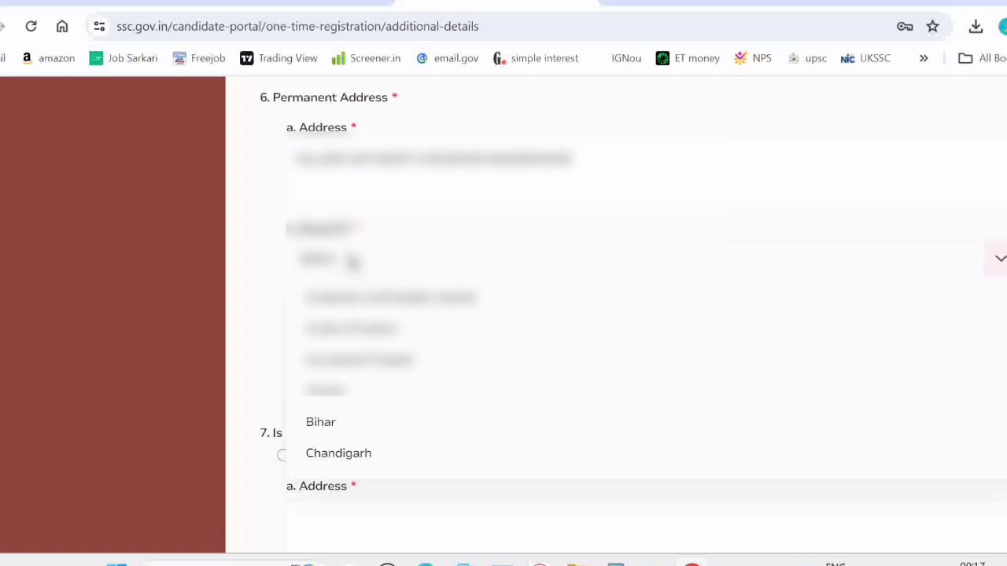
key("u")
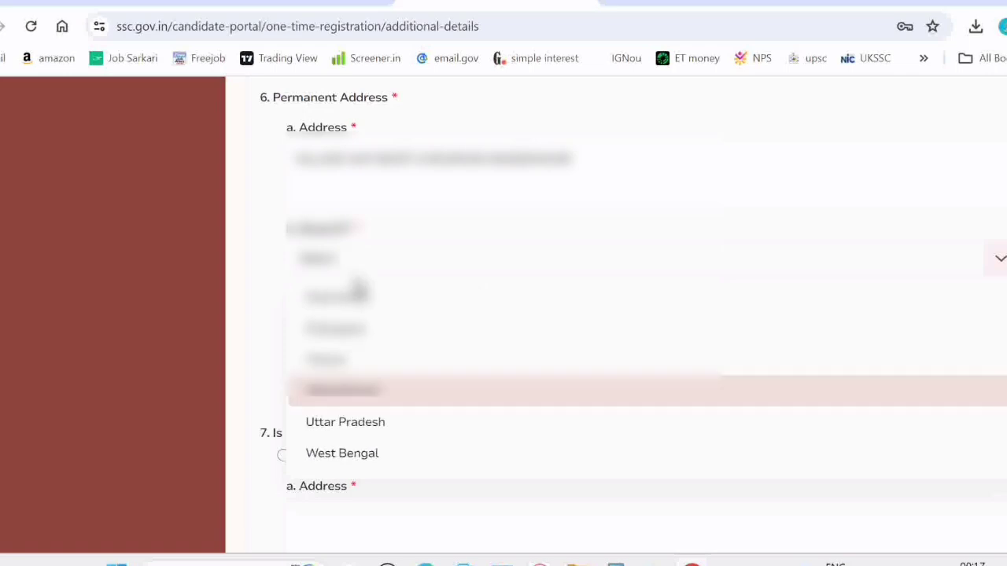
left_click(348, 391)
left_click(360, 334)
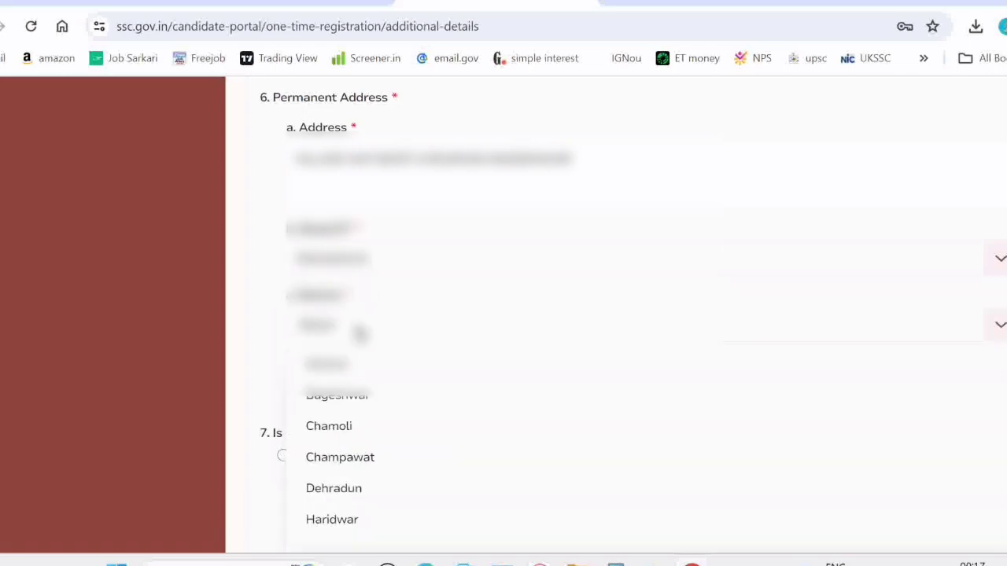
left_click(338, 396)
left_click(339, 391)
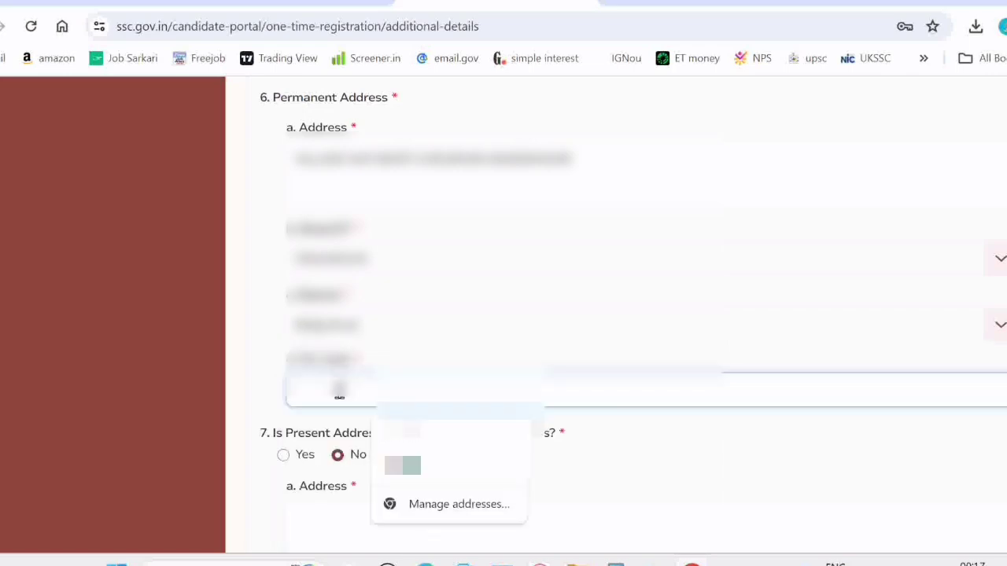
type("2")
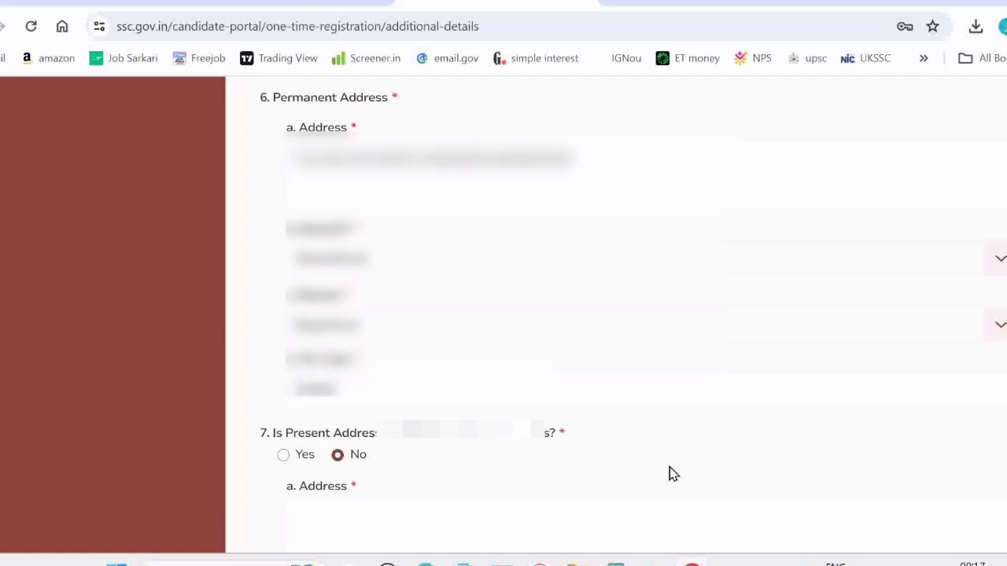
scroll(953, 479, "down", 5)
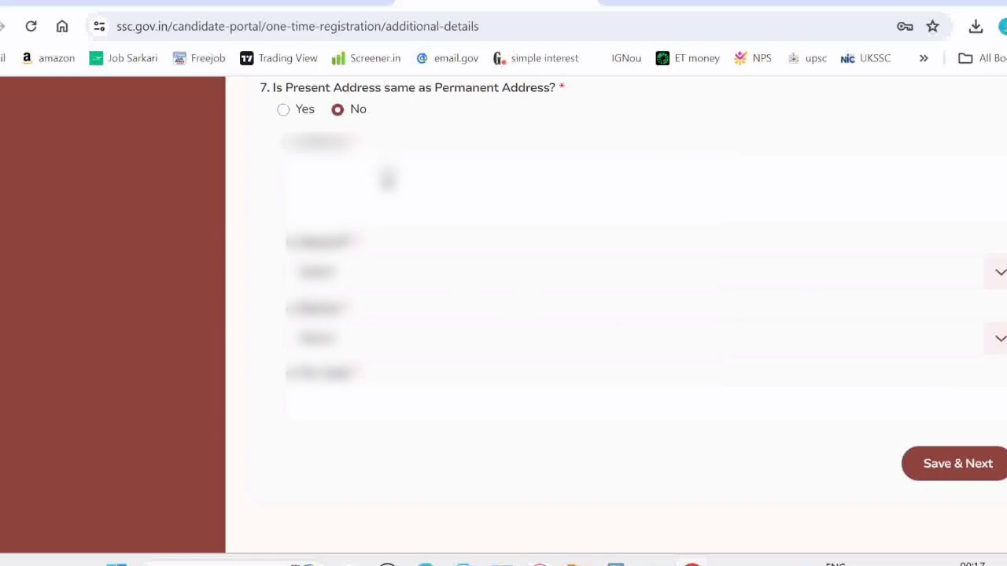
Enter the candidate's present address, trimming the extra last word
left_click(340, 197)
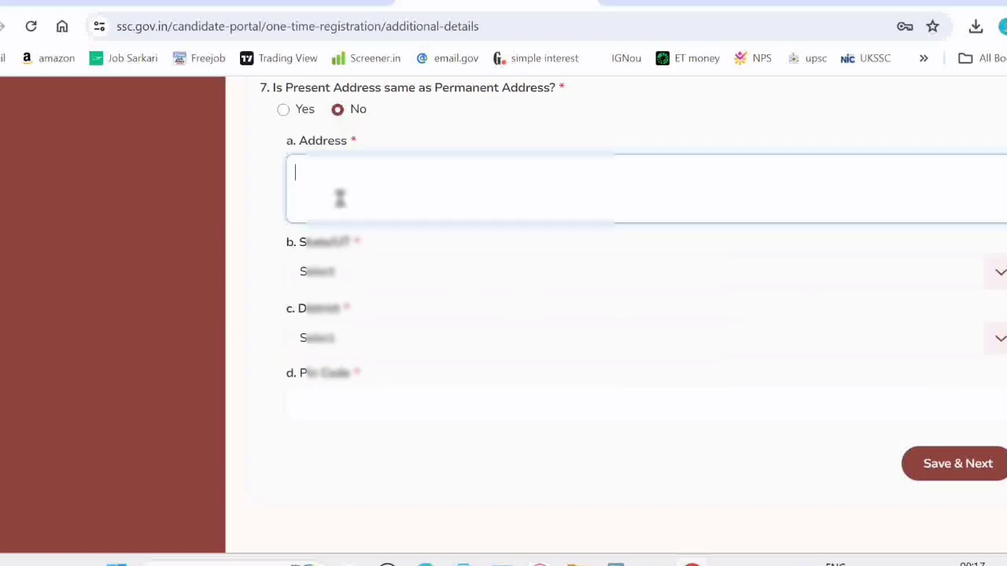
type("C-11 01")
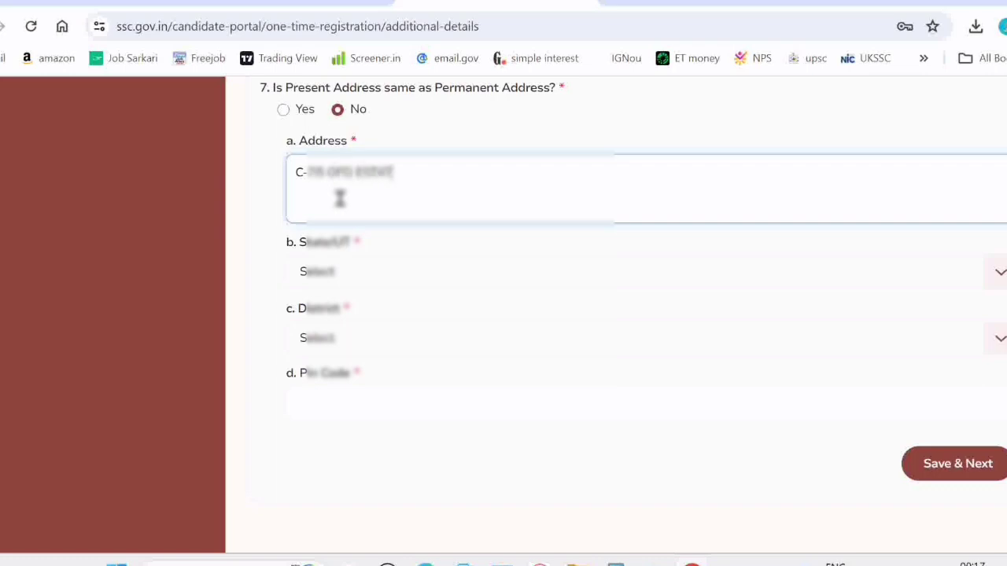
type("UR")
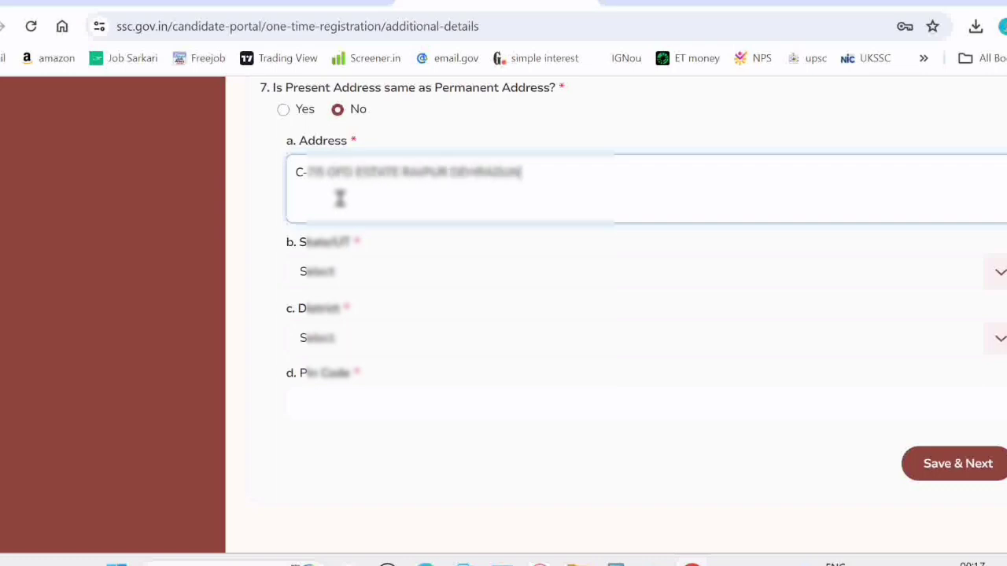
double_click(484, 174)
key("BackSpace")
Set the present address's State/UT, District and PIN code, then save and continue to Declaration
left_click(329, 270)
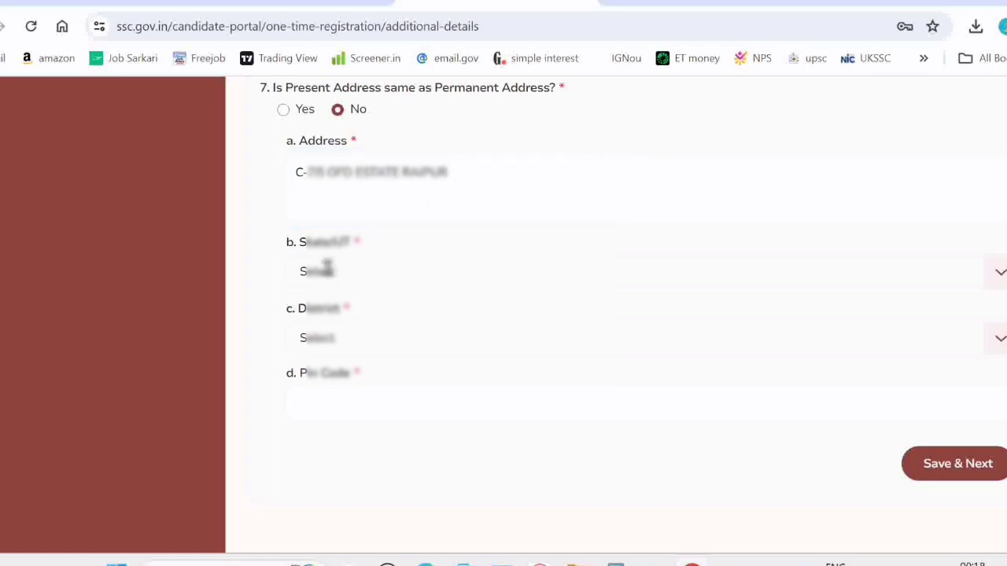
key("u")
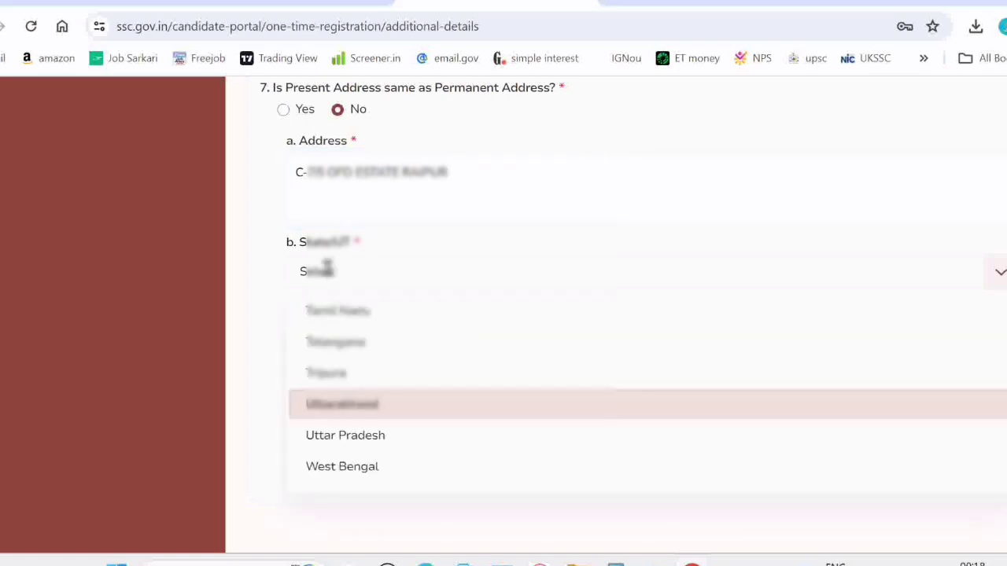
left_click(366, 404)
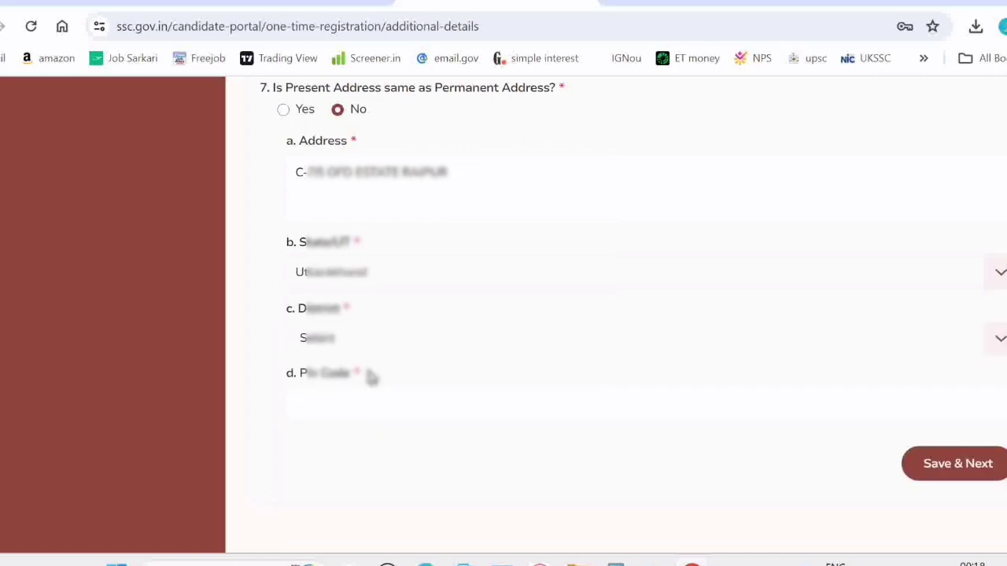
left_click(388, 340)
left_click(332, 508)
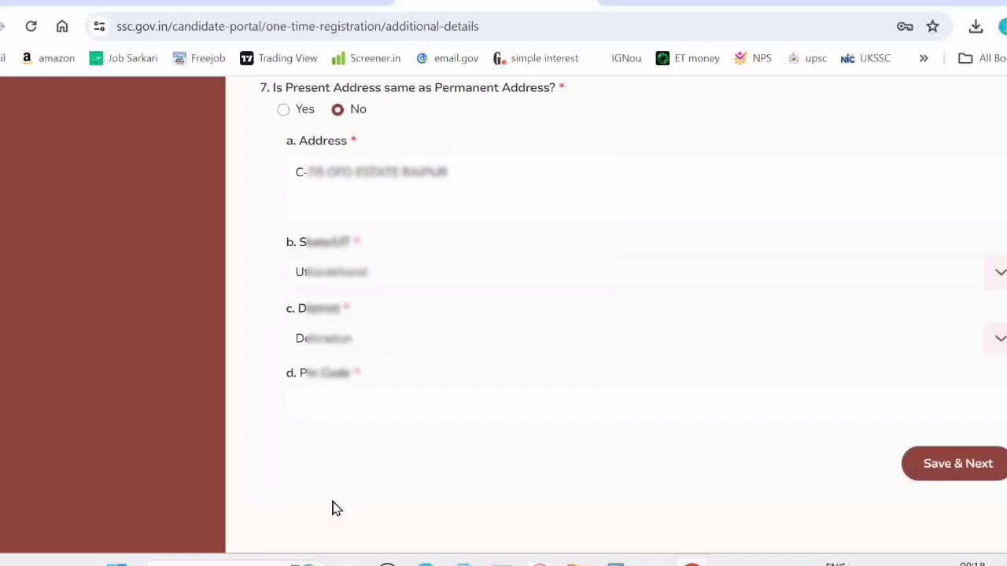
left_click(394, 404)
type("248008")
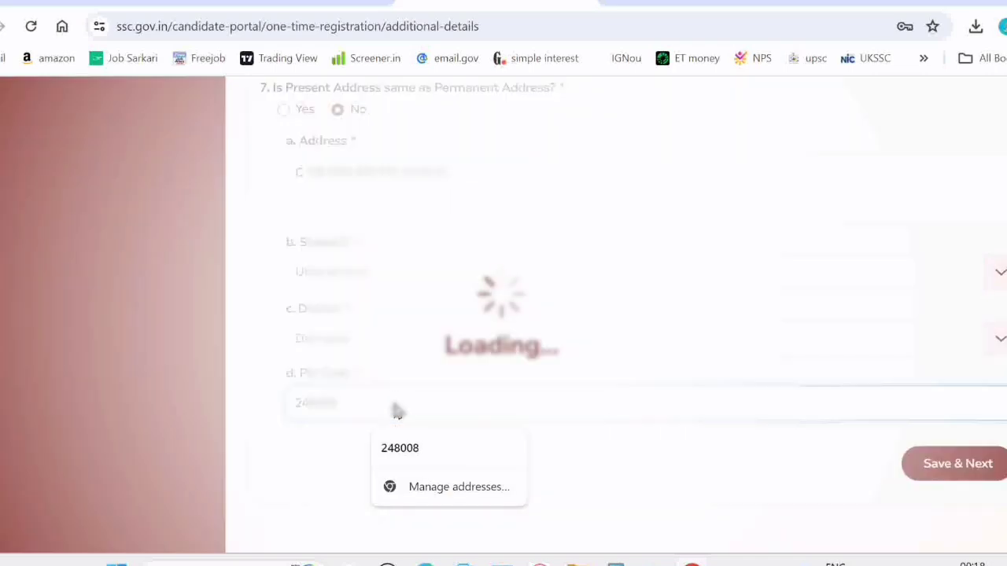
left_click(711, 478)
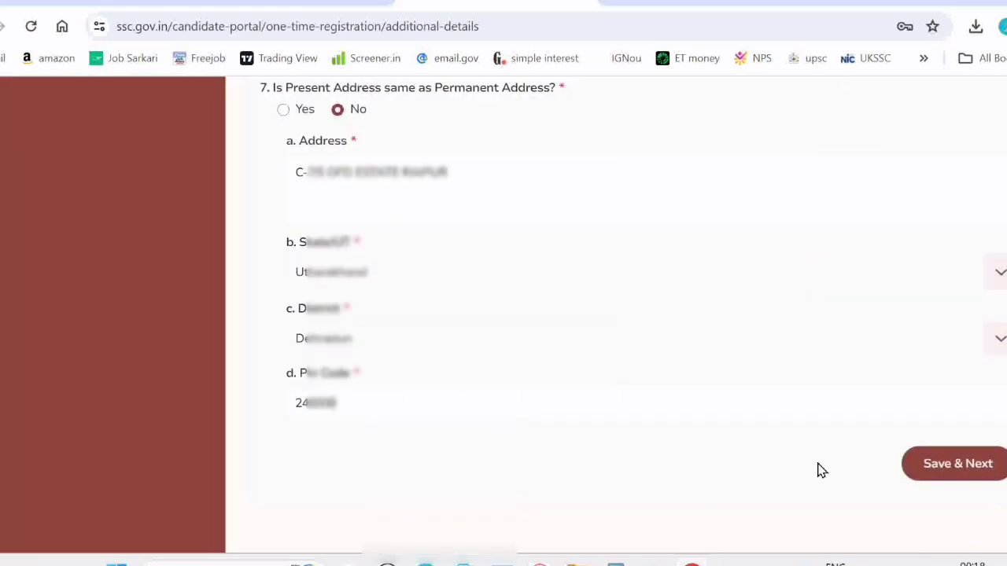
left_click(944, 471)
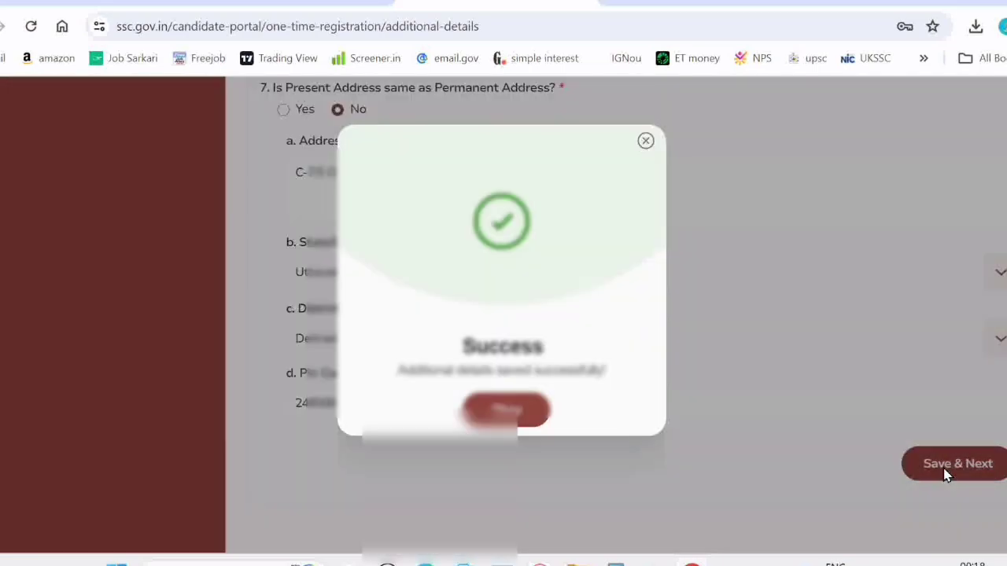
left_click(526, 416)
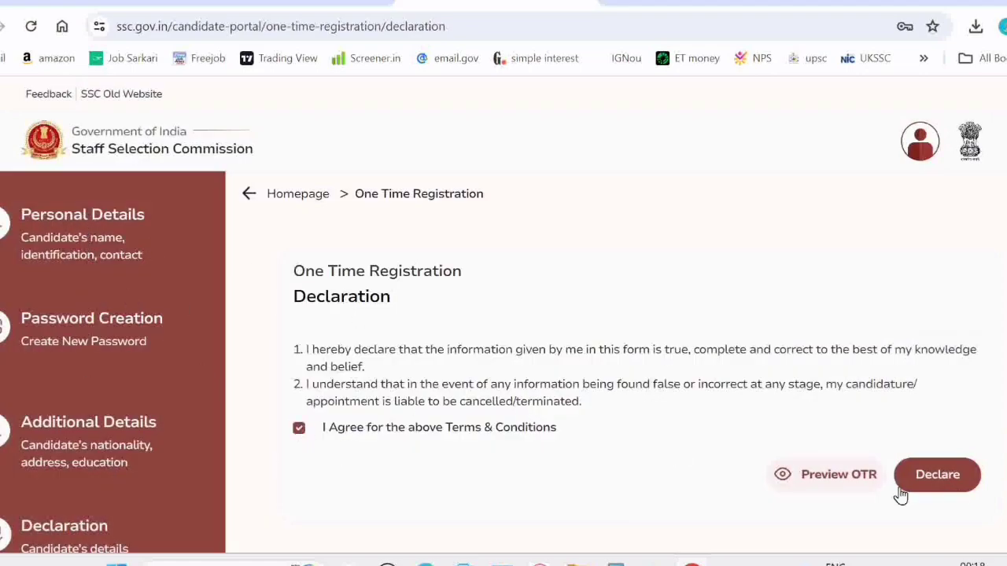
Review the OTR preview, close it, then submit the declaration and confirm the success message
left_click(830, 481)
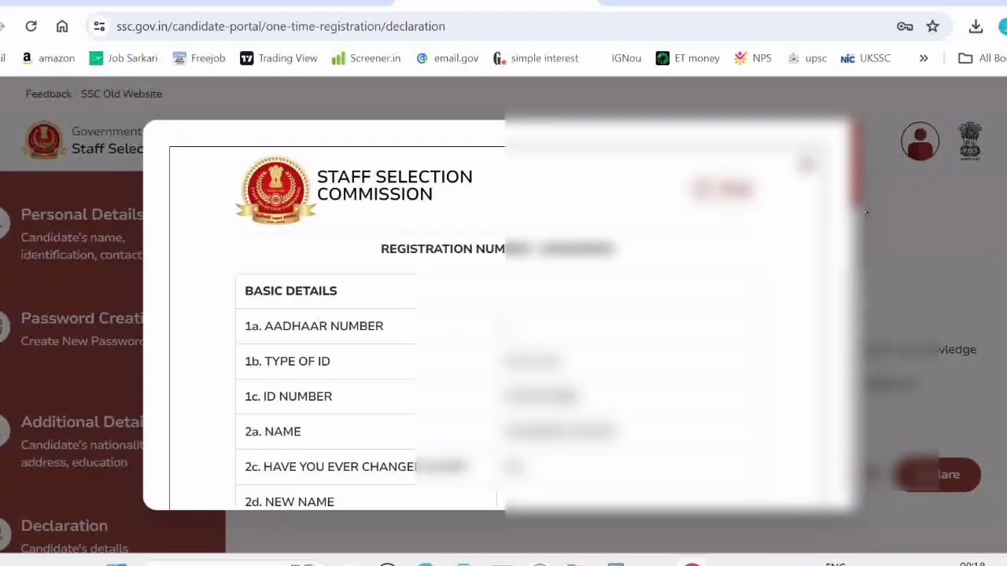
scroll(503, 315, "down", 7)
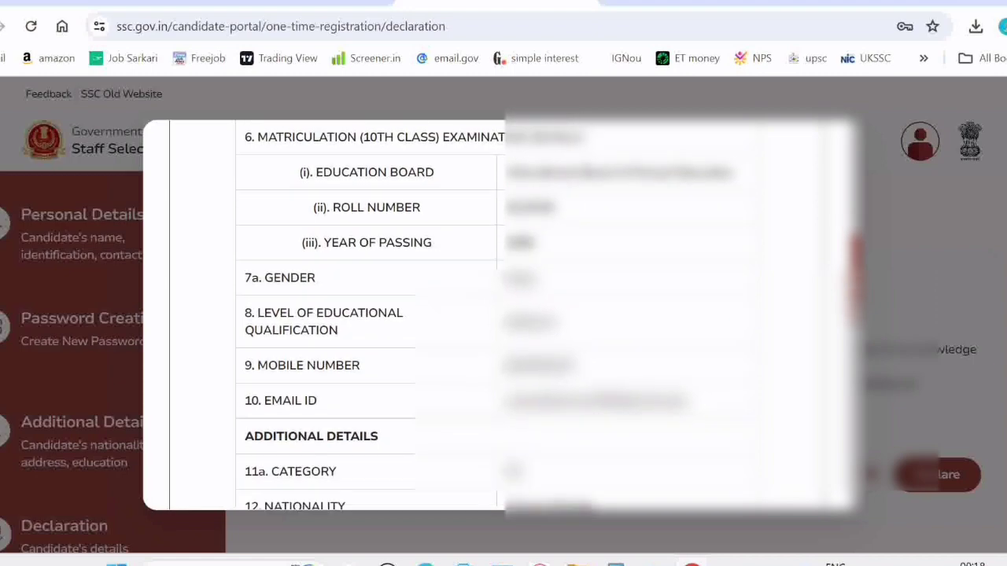
scroll(504, 315, "down", 8)
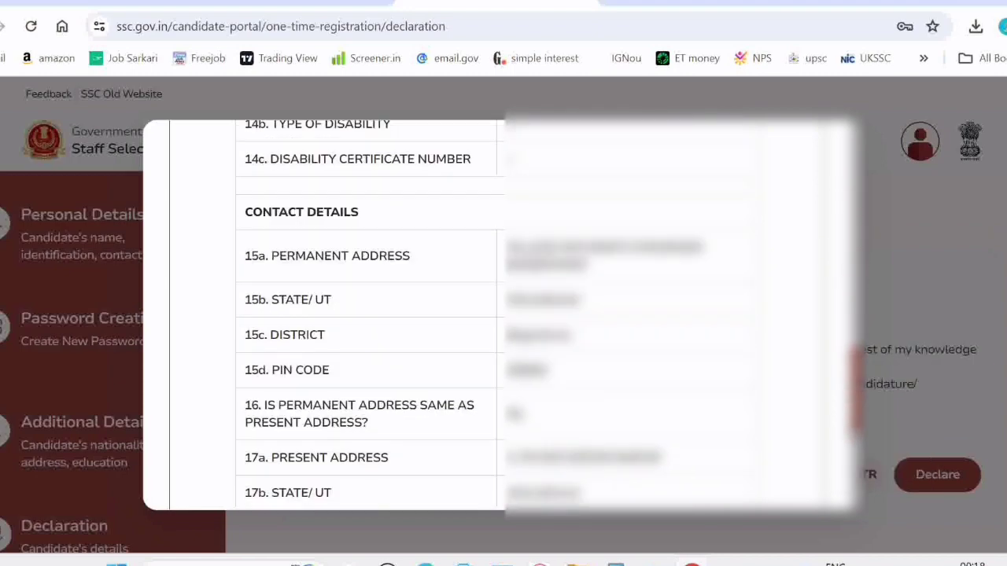
scroll(503, 315, "down", 5)
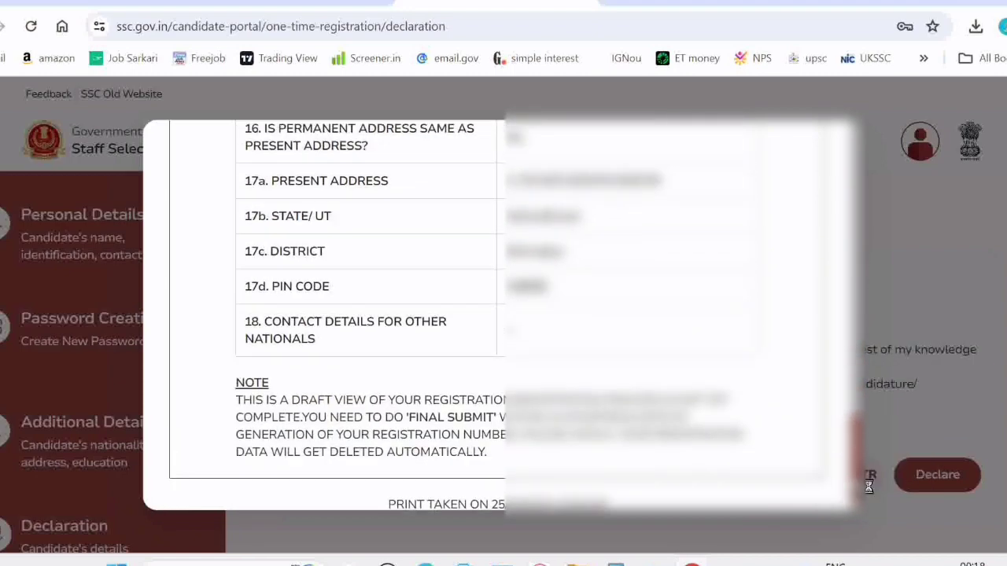
scroll(307, 362, "down", 1)
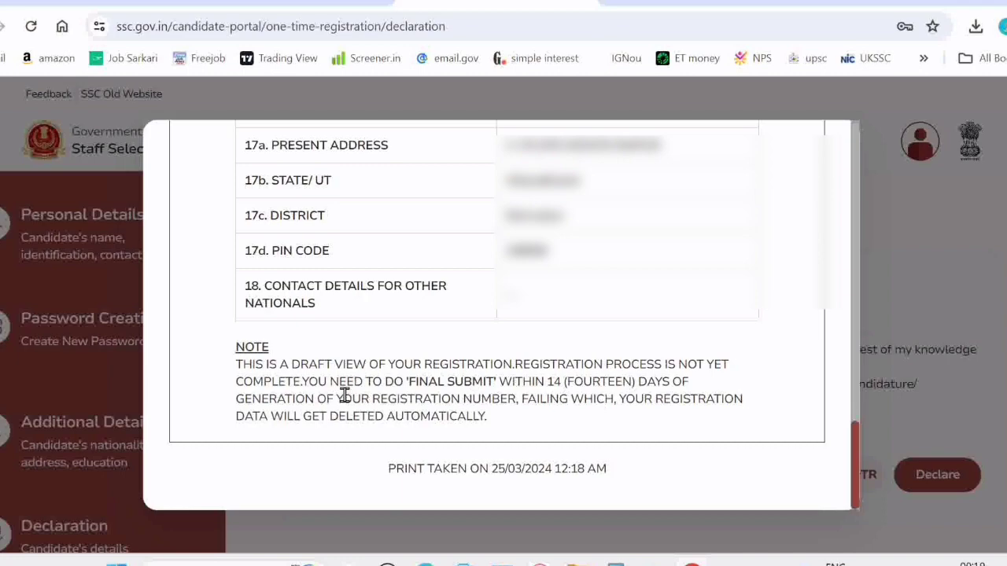
left_click_drag(344, 395, 588, 420)
left_click(683, 441)
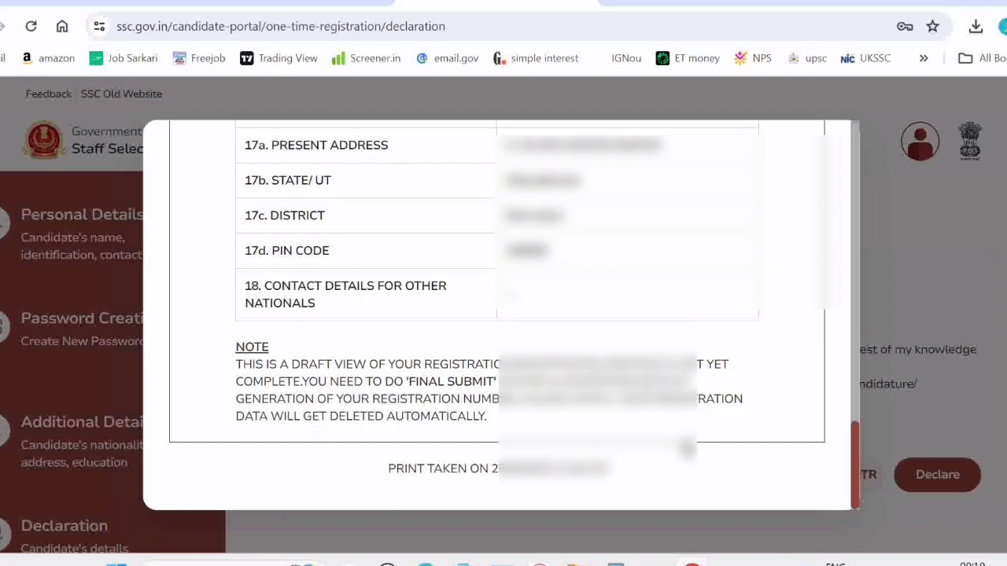
left_click_drag(855, 447, 853, 150)
left_click(807, 164)
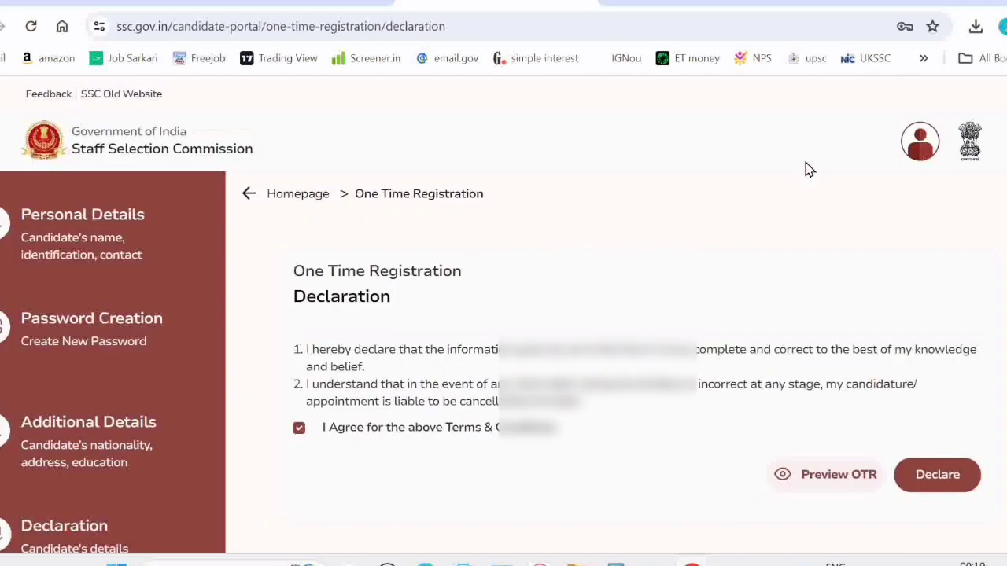
left_click(930, 483)
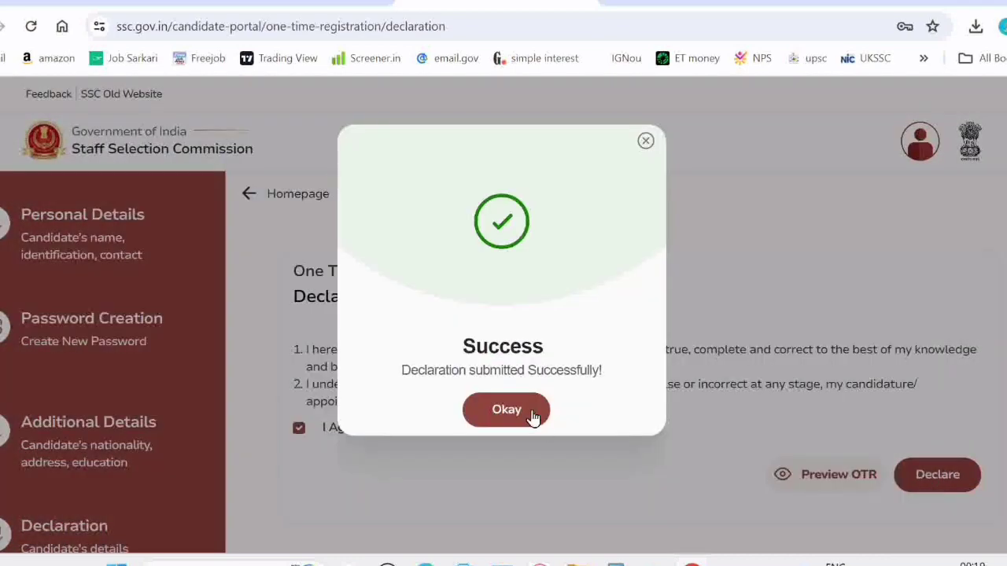
left_click(515, 411)
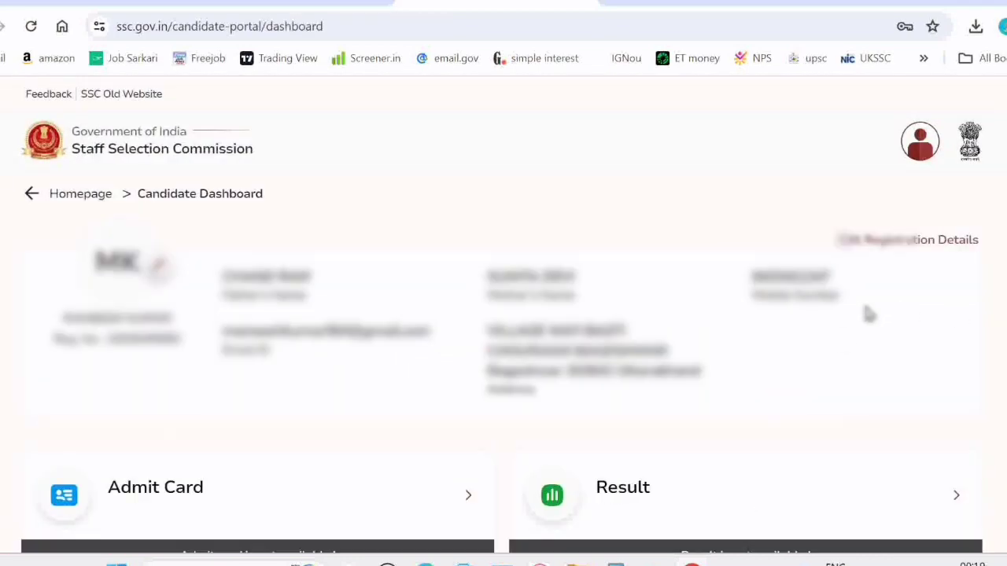
Apply for the live Sub-Inspector in Delhi Police, CAPFs and CISF exam from Live Examinations
scroll(814, 406, "down", 5)
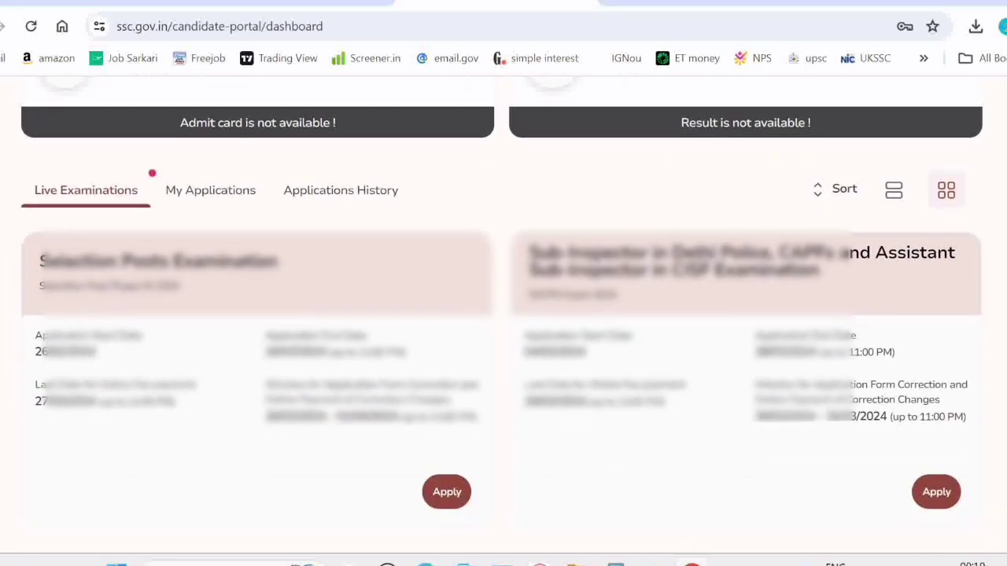
left_click_drag(594, 236, 841, 283)
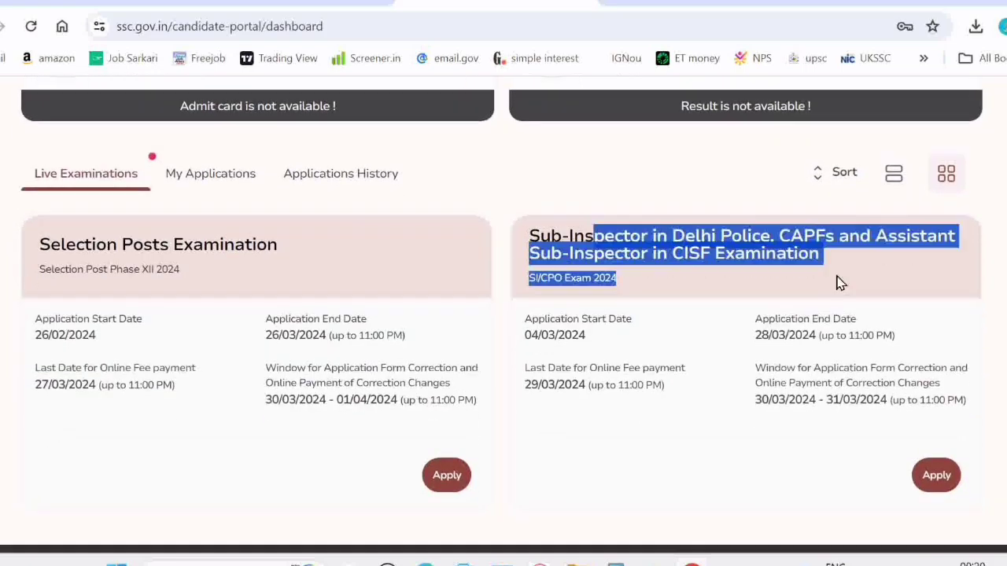
left_click(893, 275)
left_click_drag(35, 368, 192, 377)
left_click(169, 437)
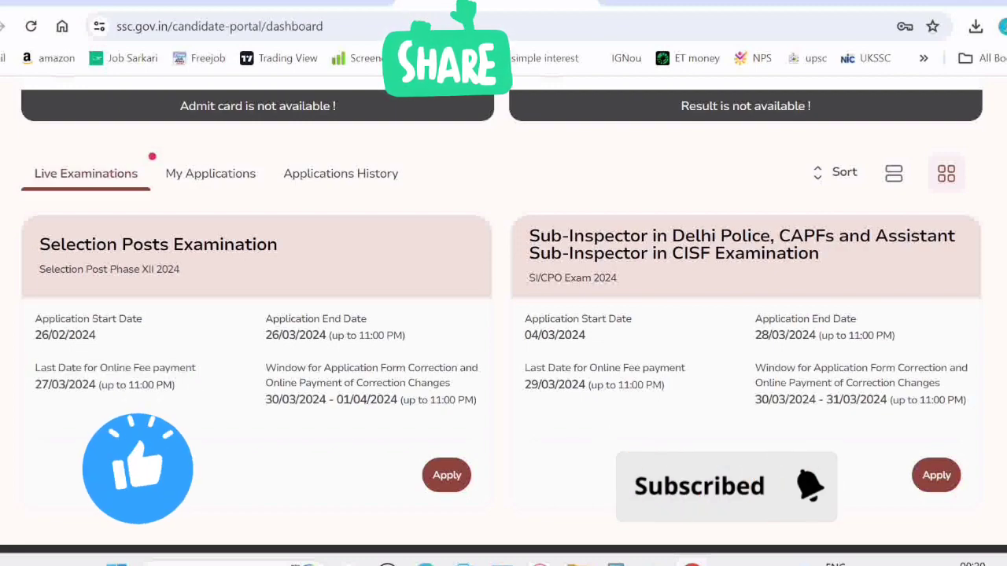
left_click(933, 476)
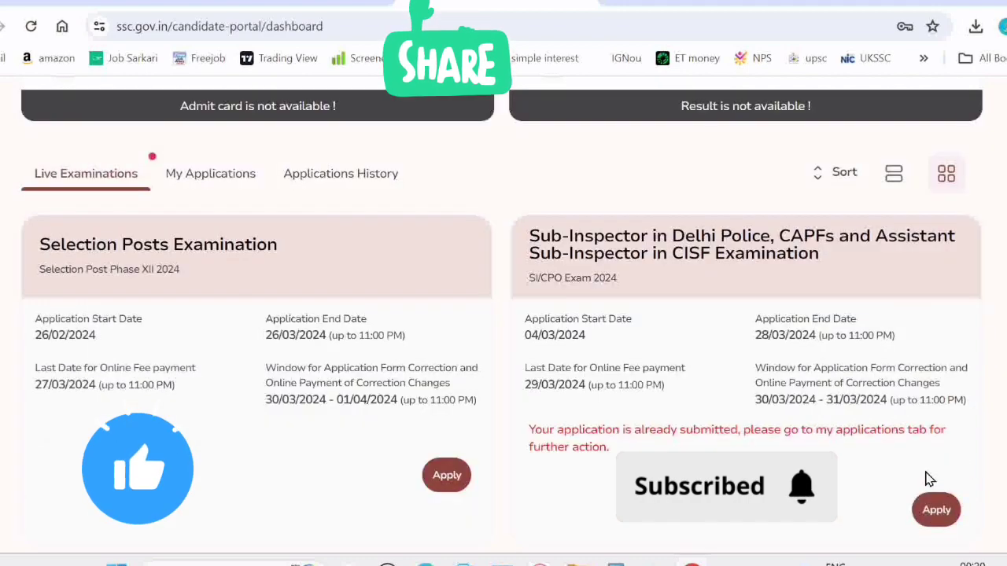
scroll(927, 479, "down", 3)
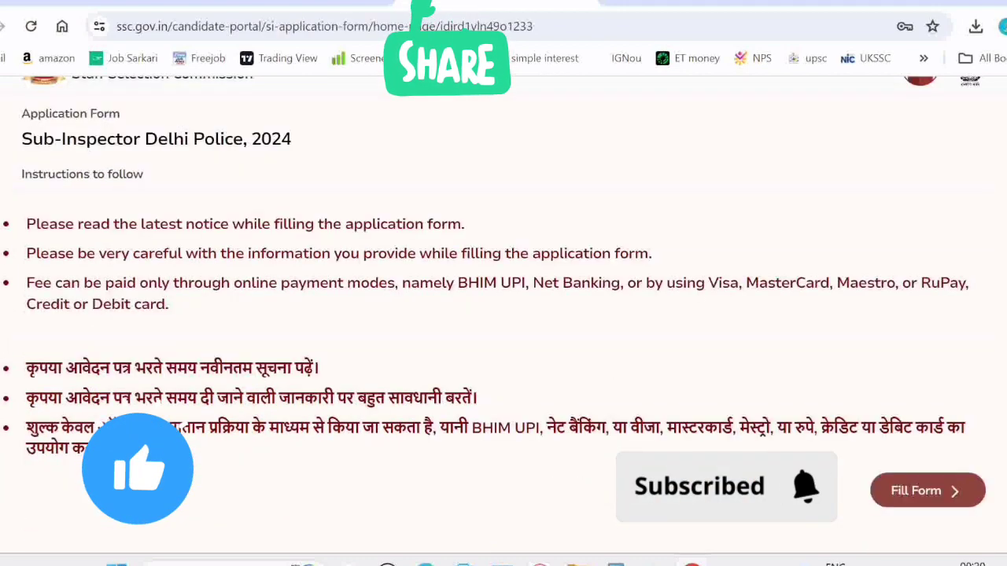
scroll(504, 315, "up", 3)
scroll(503, 314, "down", 1)
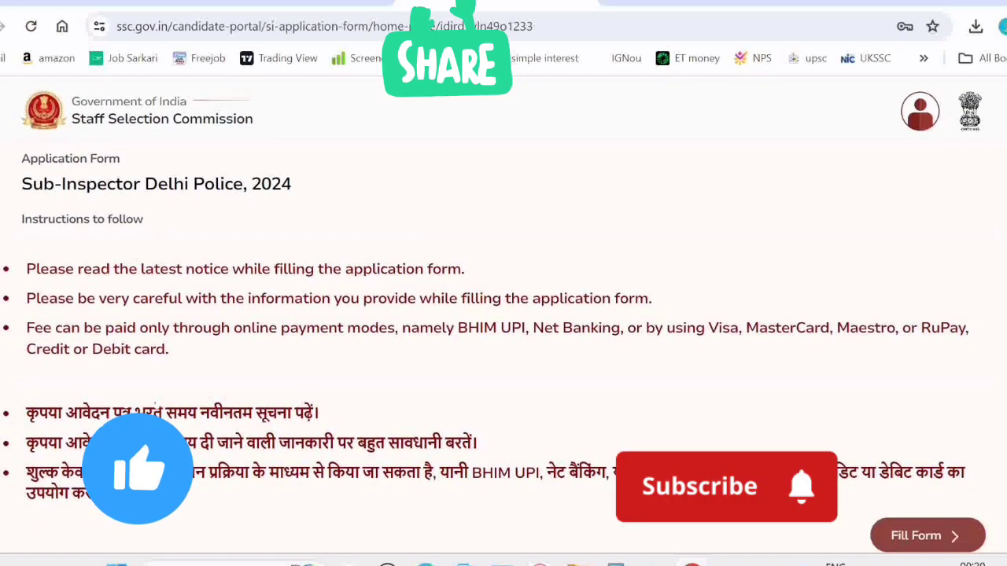
scroll(995, 368, "down", 2)
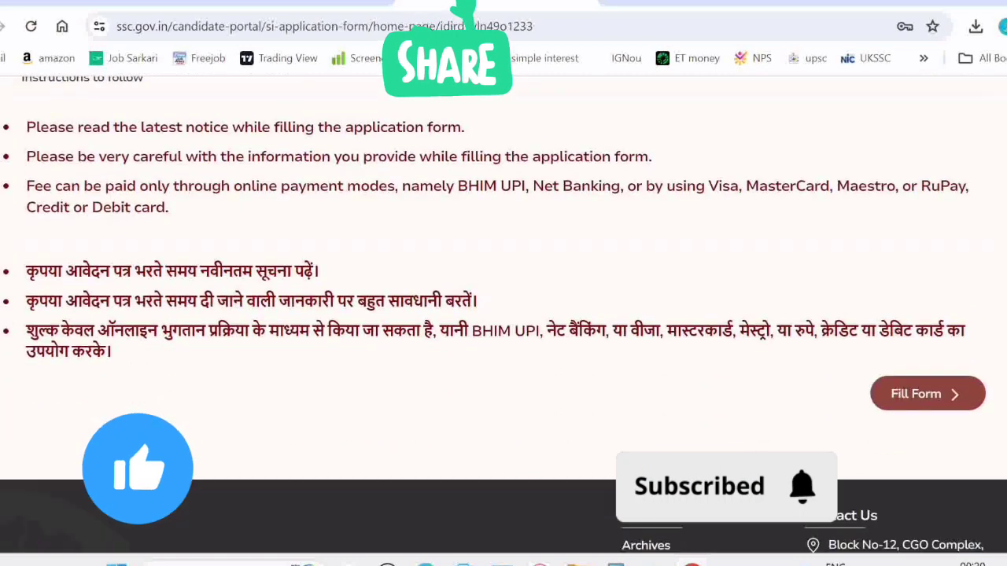
scroll(503, 315, "up", 1)
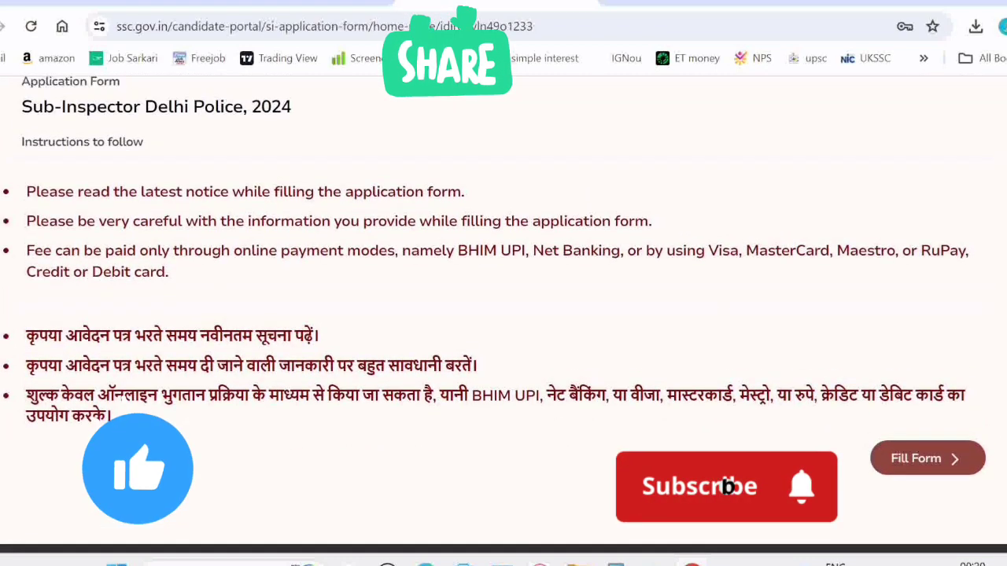